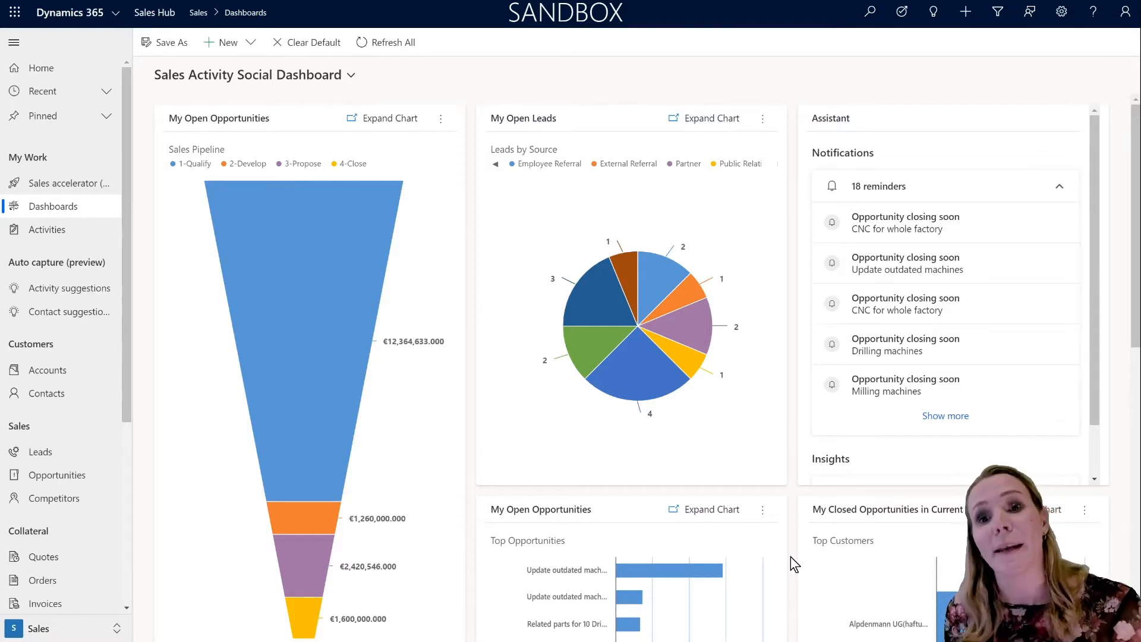
Qualify the most recently created "Lead bought" lead in My Open Leads into an opportunity
left_click(60, 453)
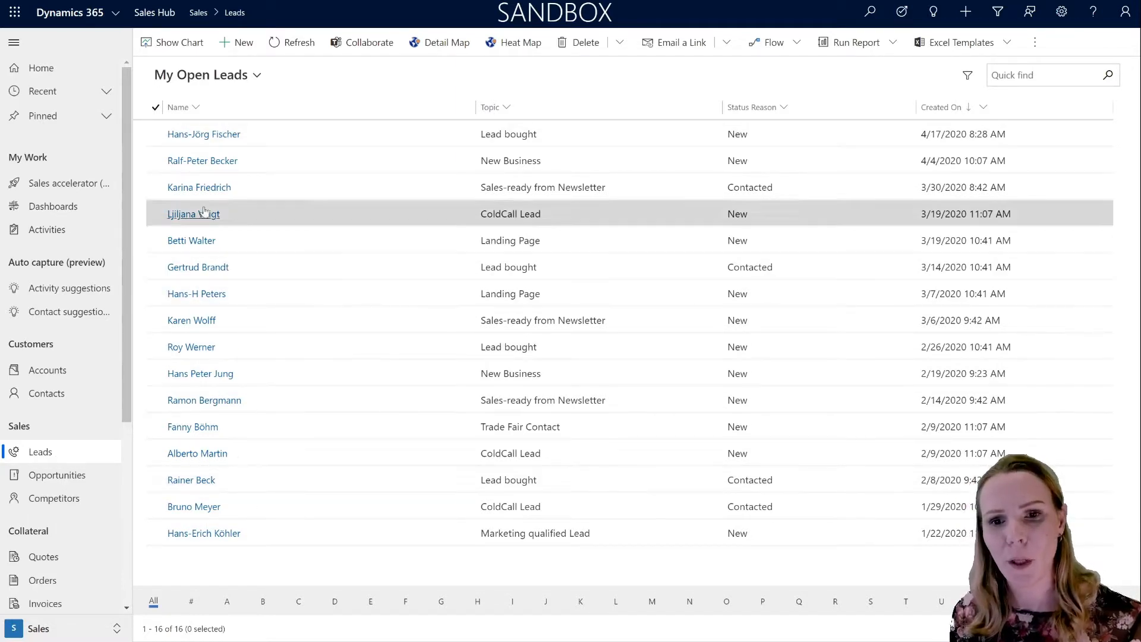
left_click(198, 137)
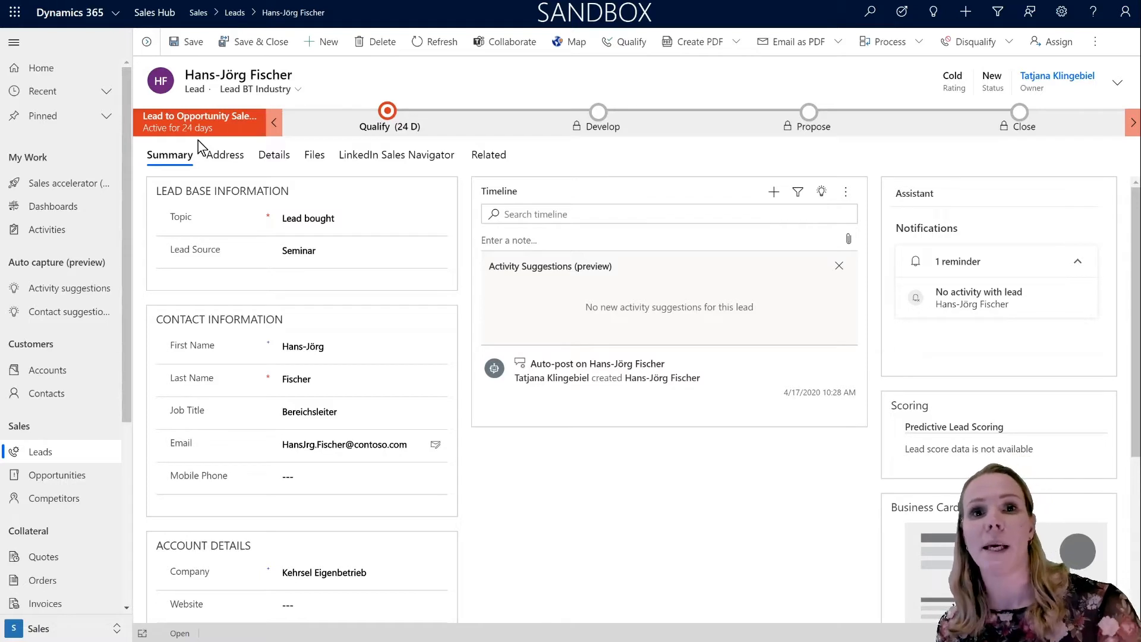
left_click(611, 47)
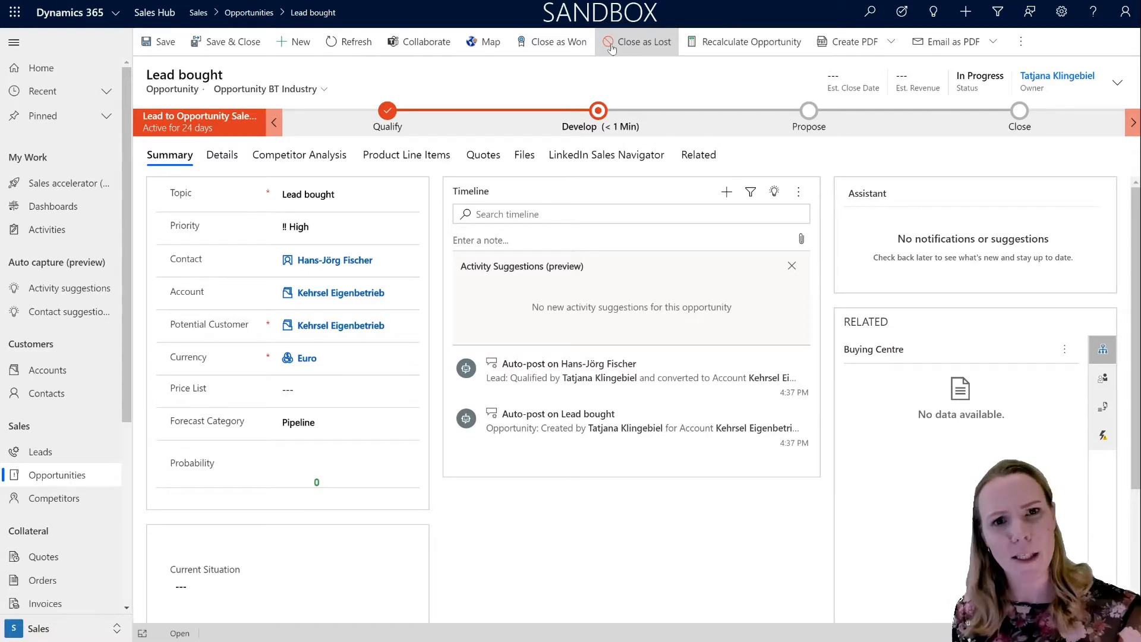
Log a phone call with the subject "Interested in our products" on the Alptenman AG & Co. KG account's timeline and save it
left_click(68, 370)
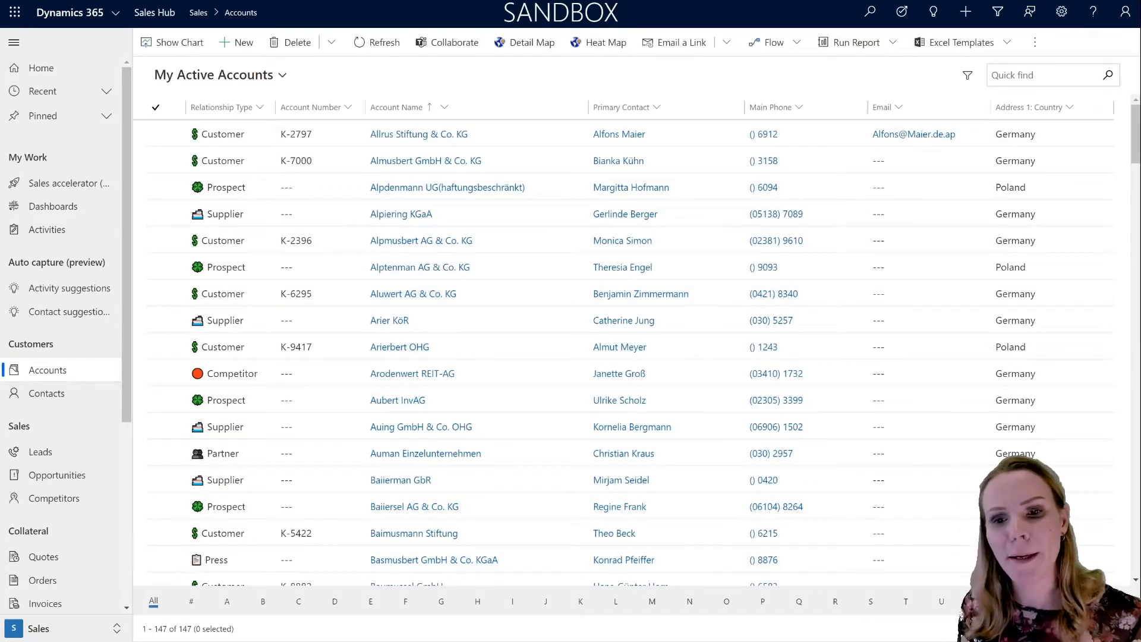
left_click(401, 267)
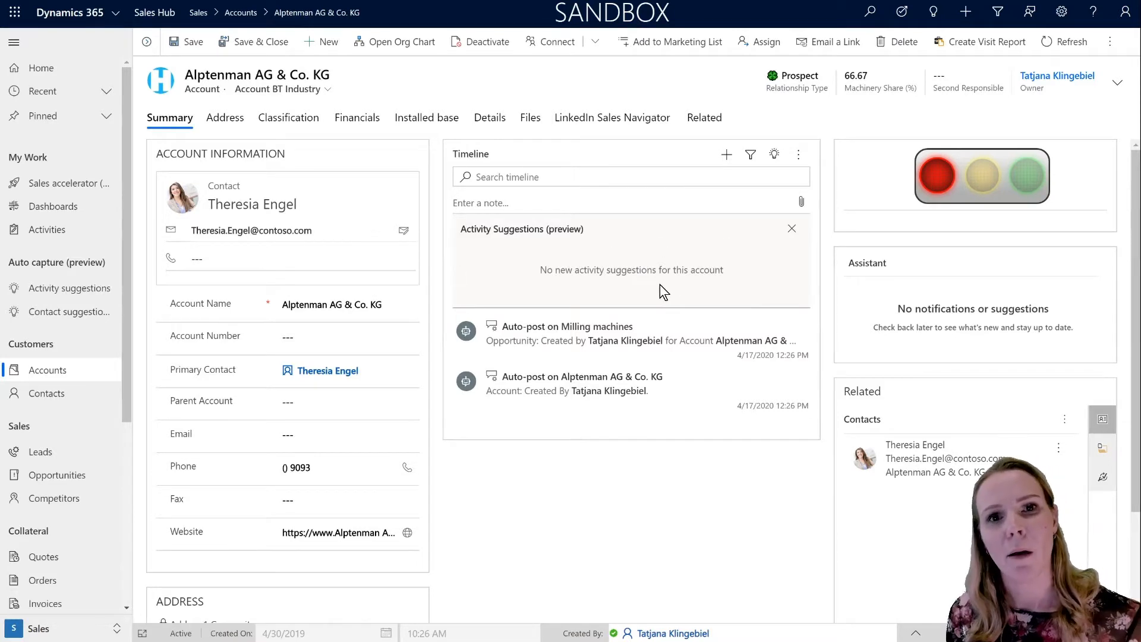
left_click(721, 158)
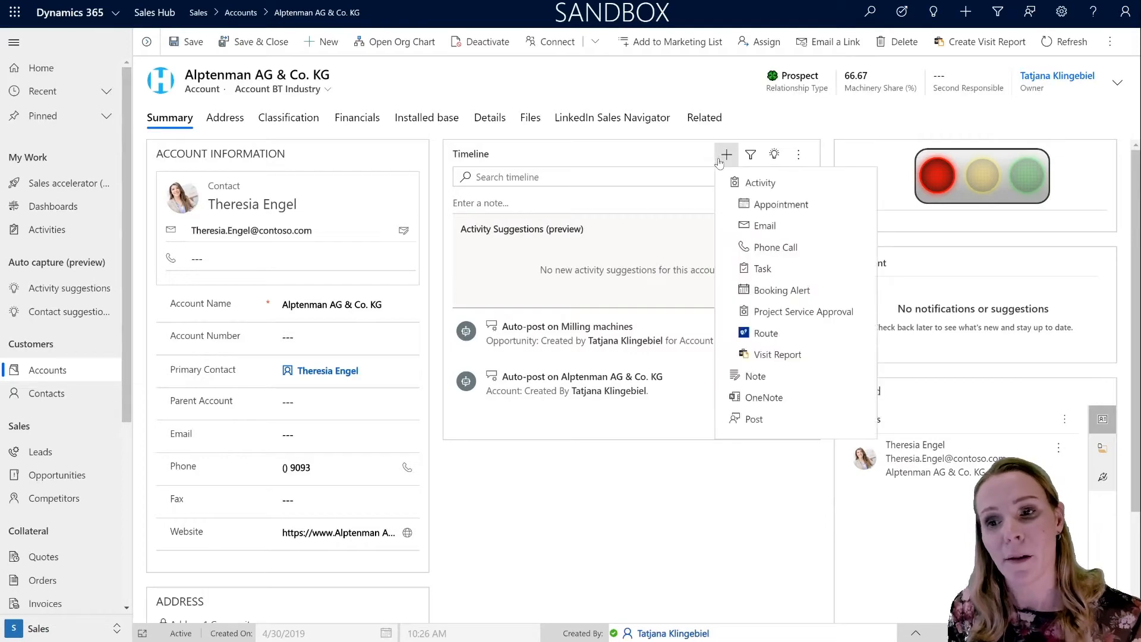
left_click(776, 257)
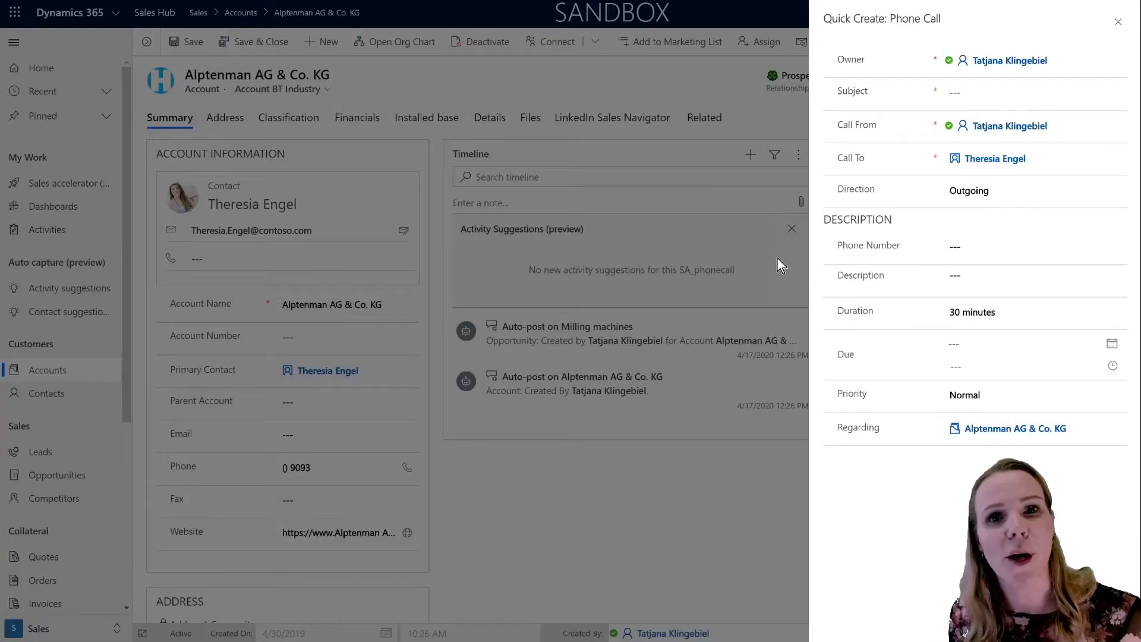
left_click(1009, 85)
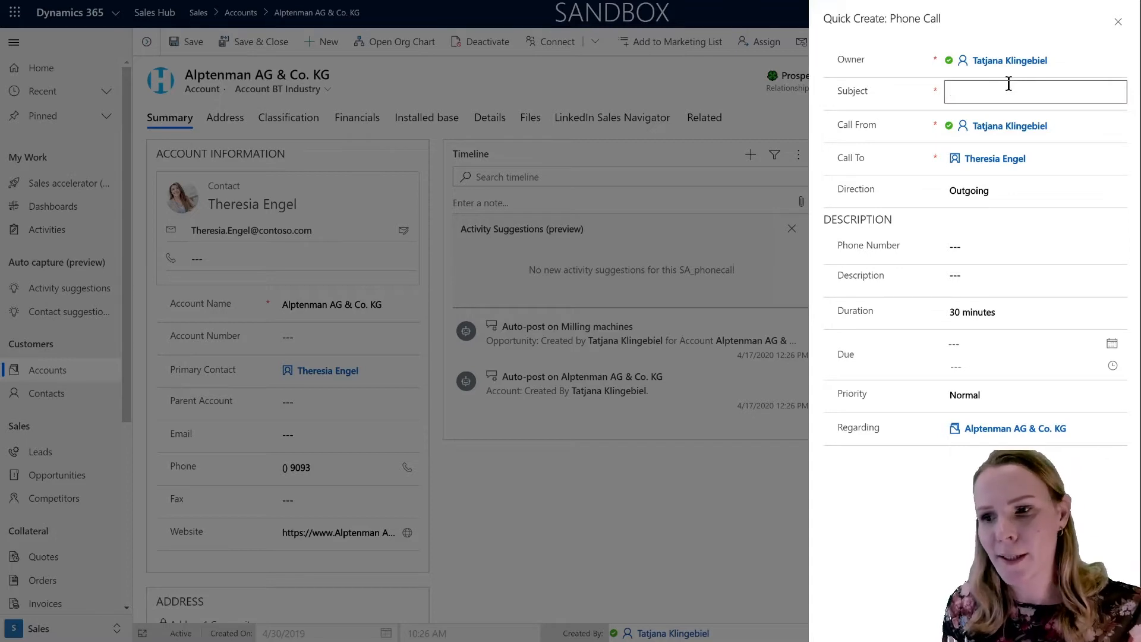
type("Interested in our produ")
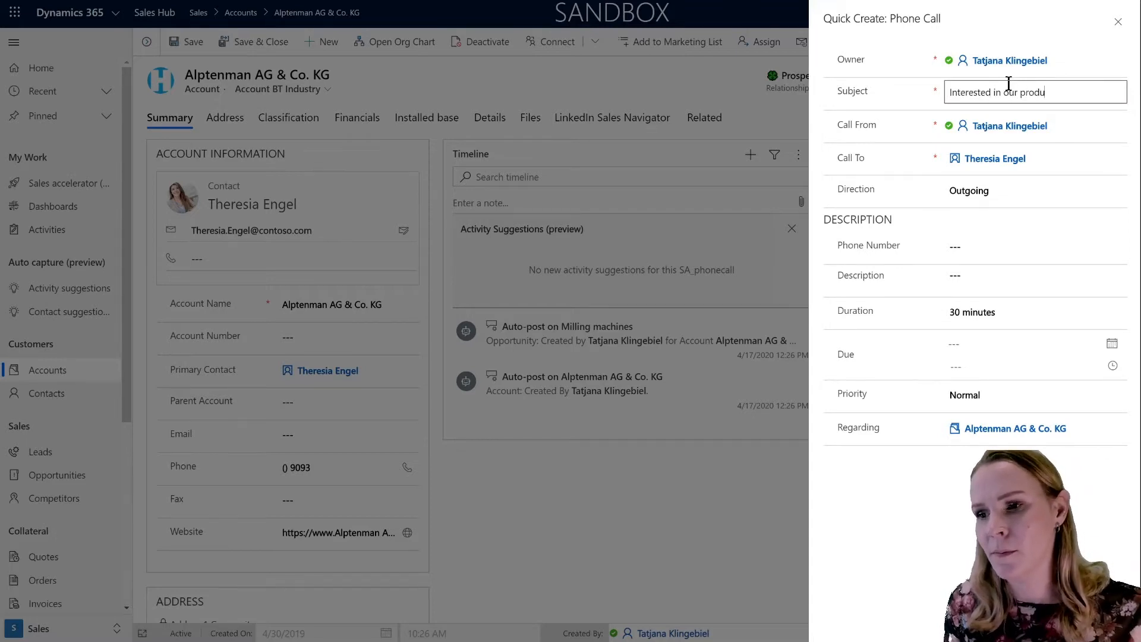
type("cts")
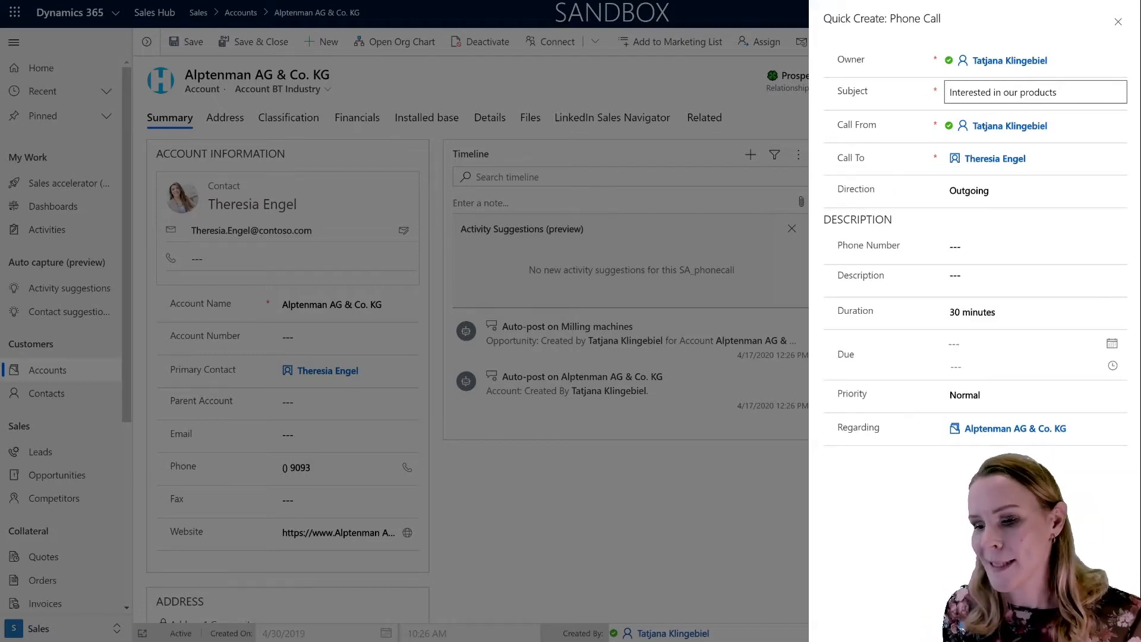
left_click(987, 626)
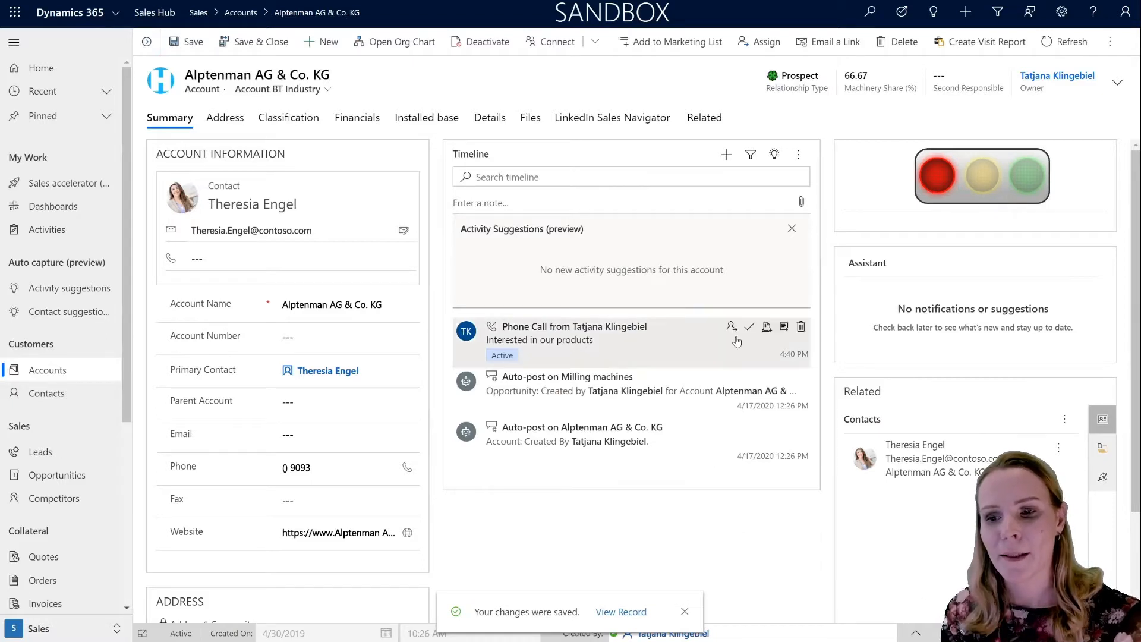
Open the saved phone call and convert it to an opportunity, keeping the default conversion settings
left_click(784, 327)
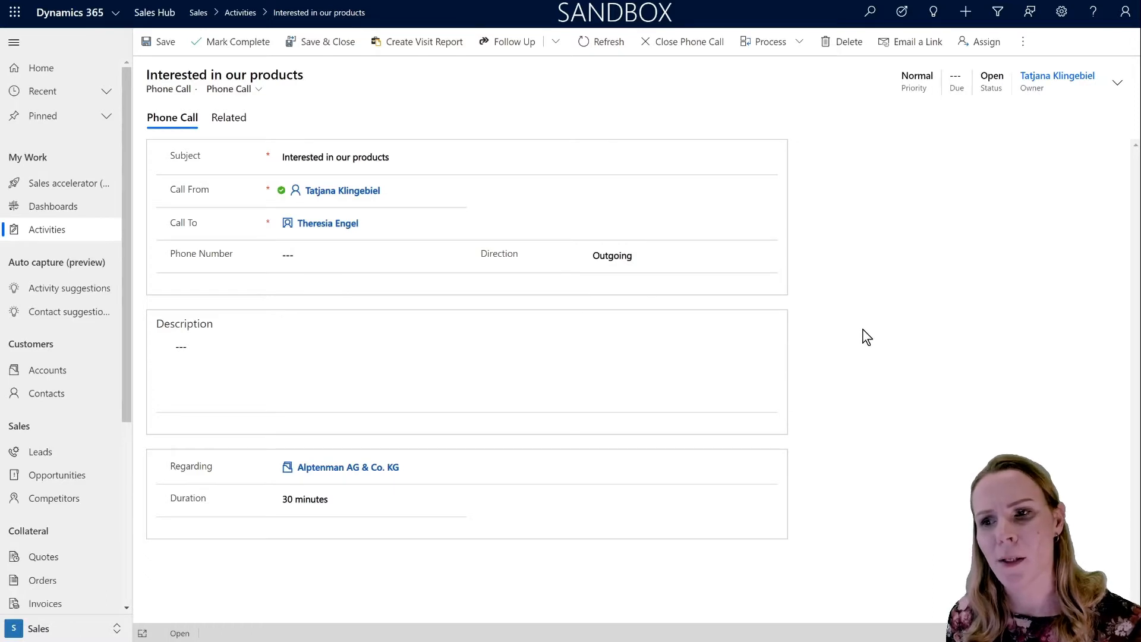
left_click(1022, 44)
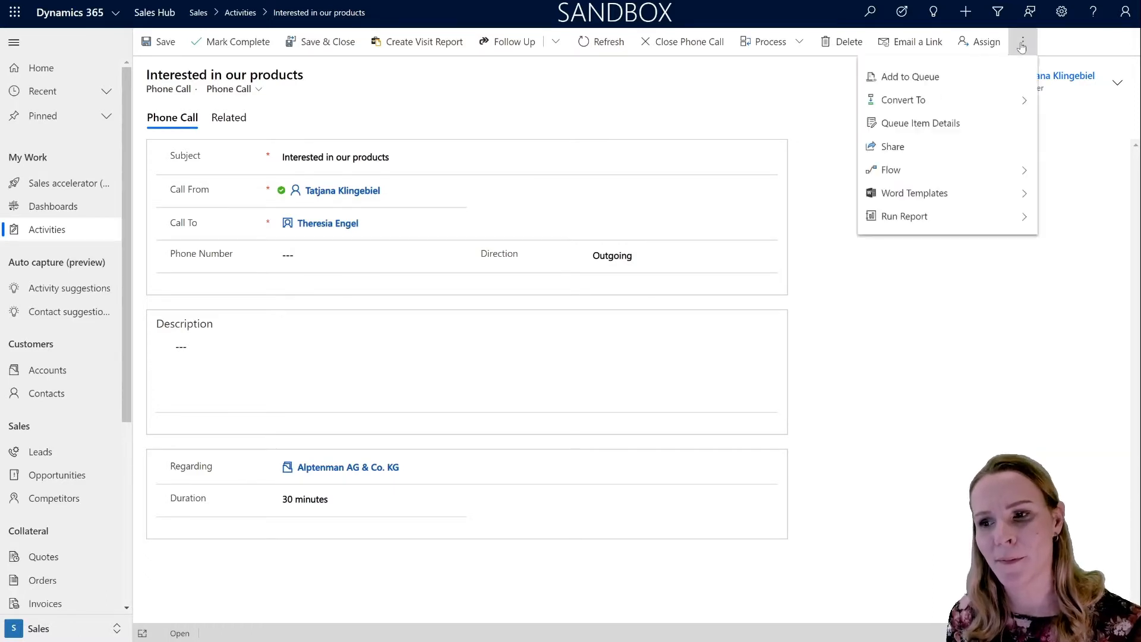
left_click(986, 110)
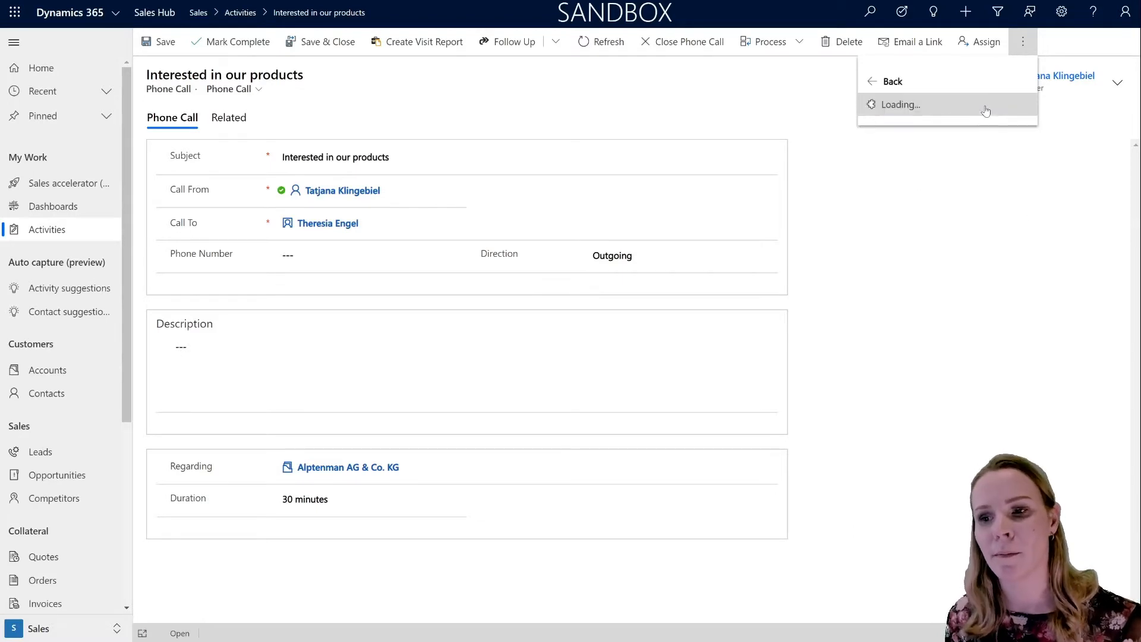
left_click(911, 104)
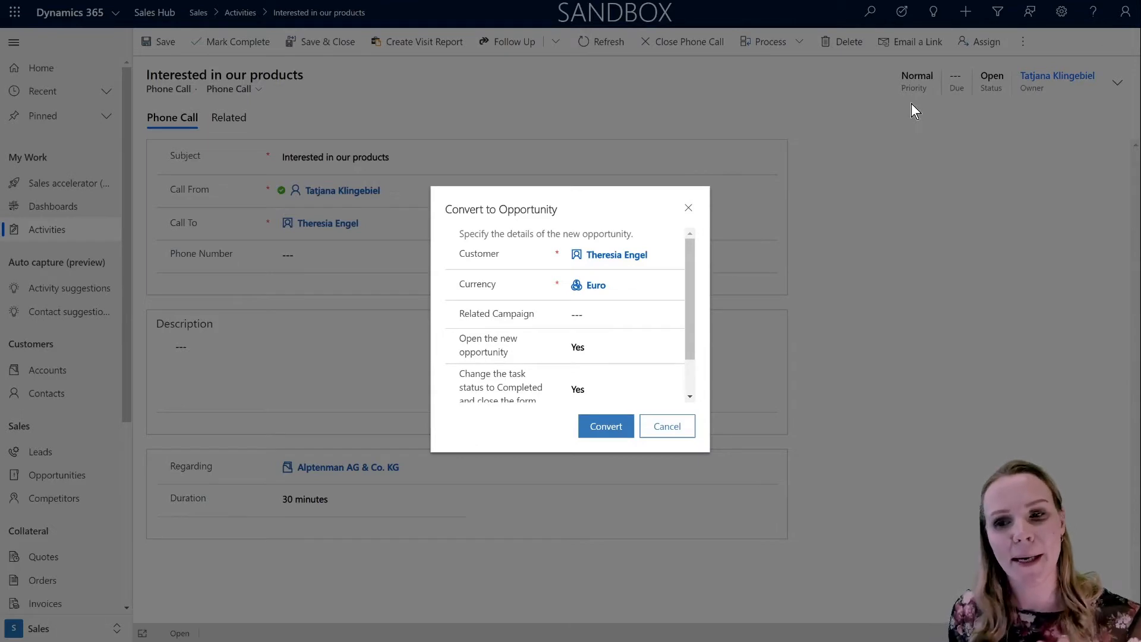
left_click_drag(687, 283, 686, 351)
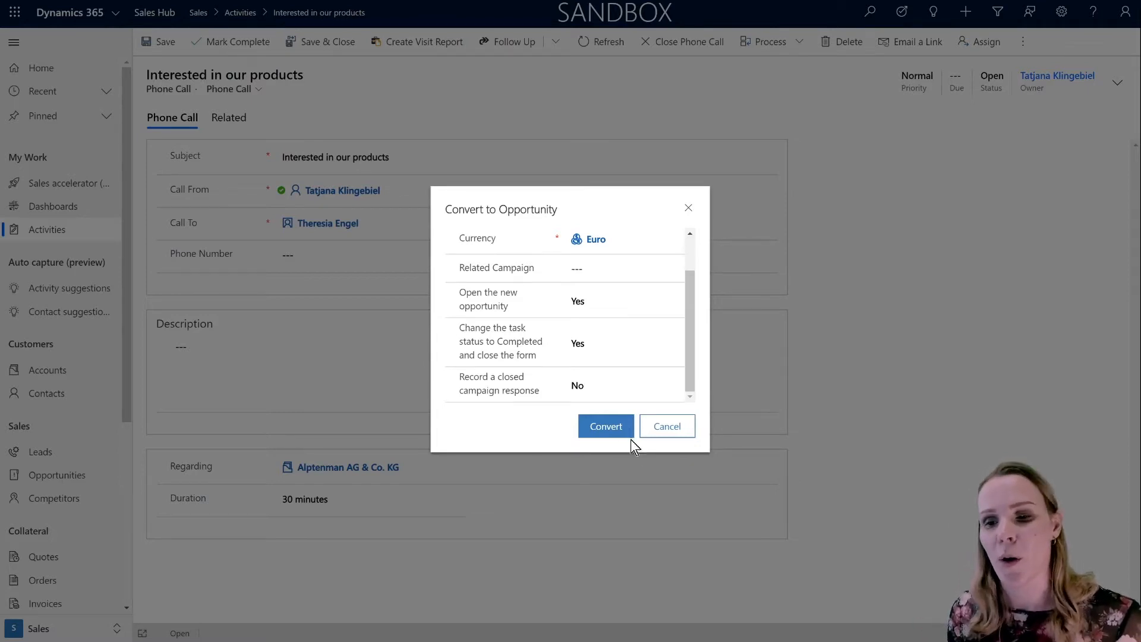
left_click(606, 426)
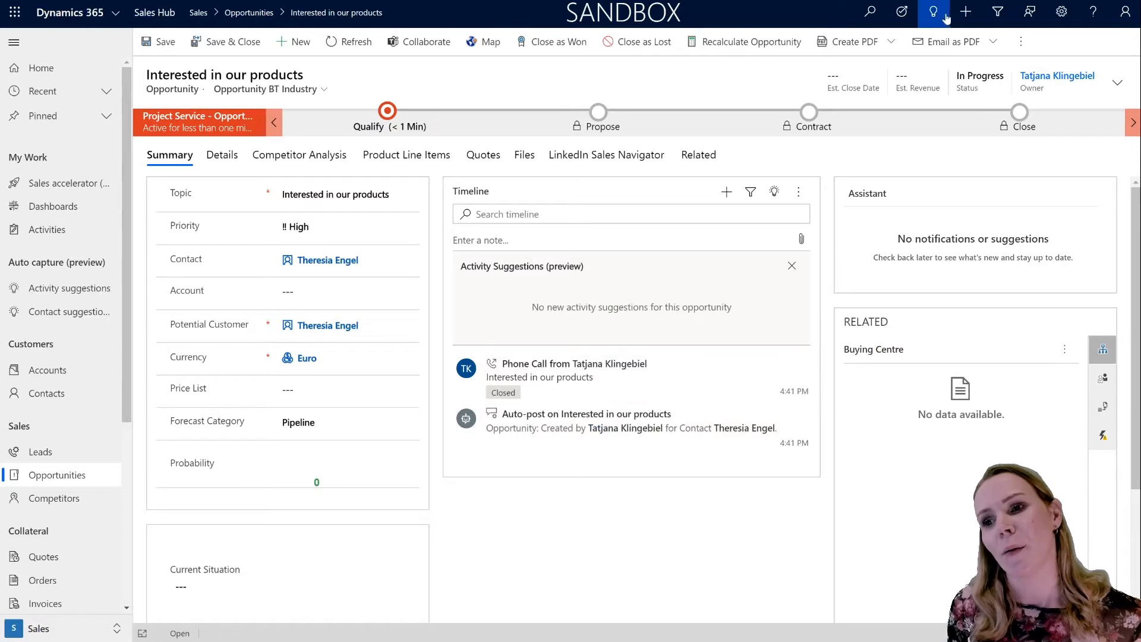
Open the quick-create form for a new opportunity at its Topic field
left_click(964, 13)
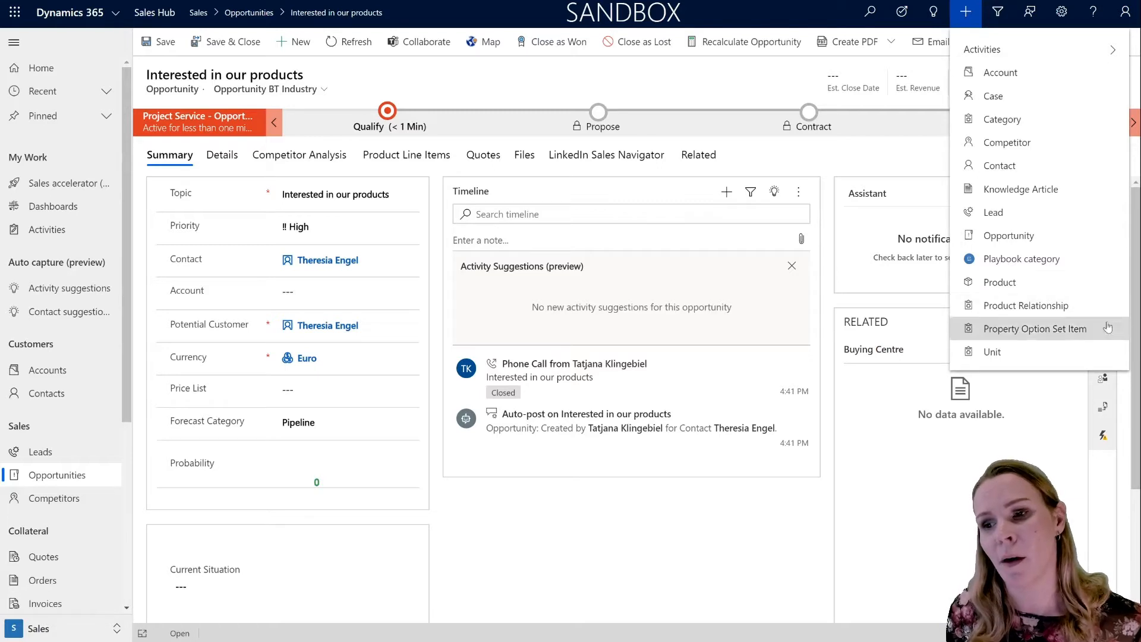
left_click(1049, 247)
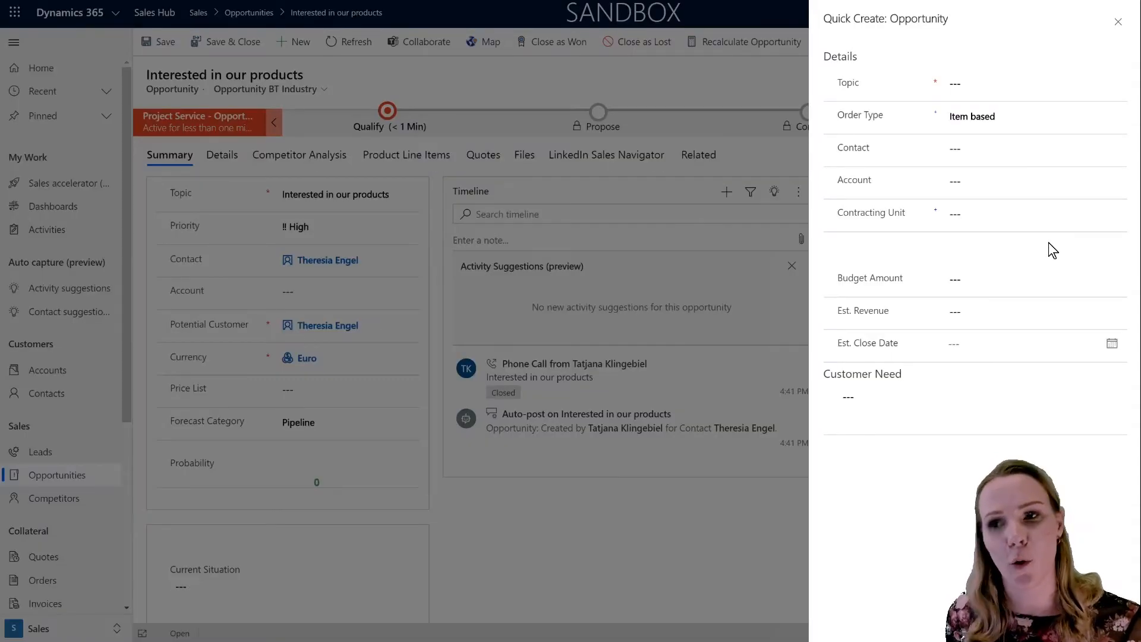
left_click(975, 89)
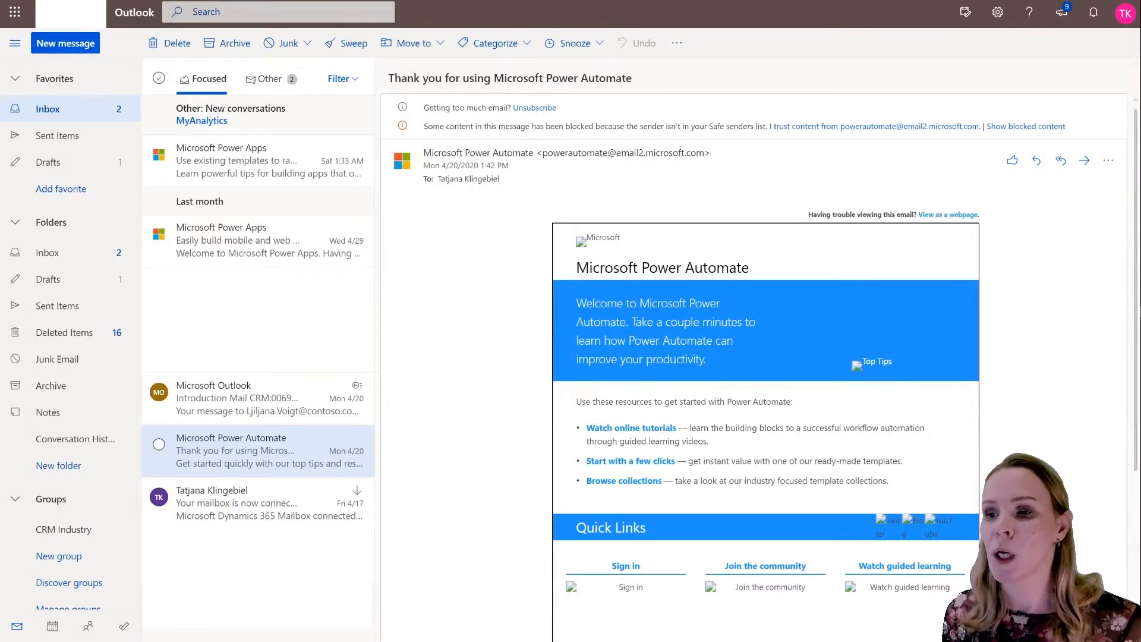
Switch to Outlook, open Dynamics 365 for the Power Automate email, and explore the options for adding its sender and creating an opportunity
left_click(1106, 162)
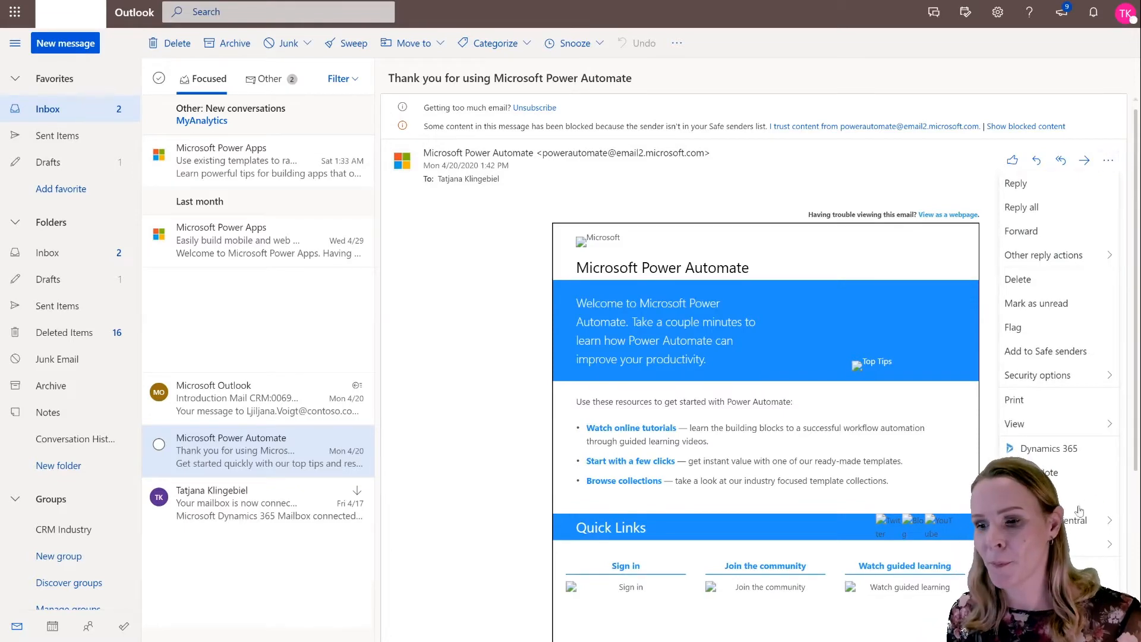
left_click(1050, 449)
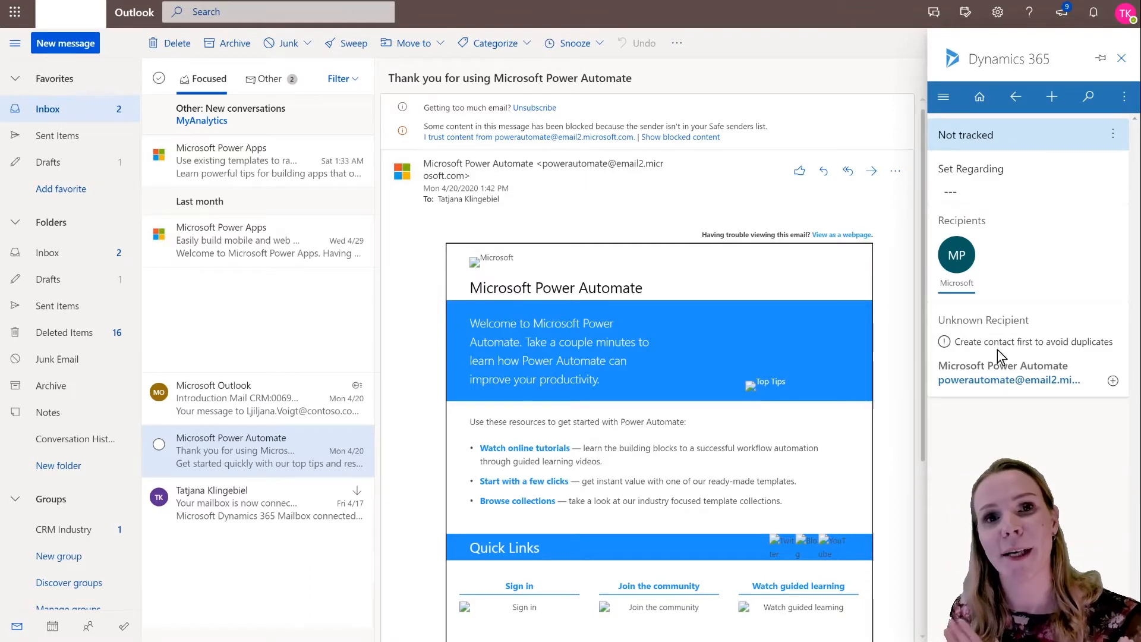
left_click(1114, 382)
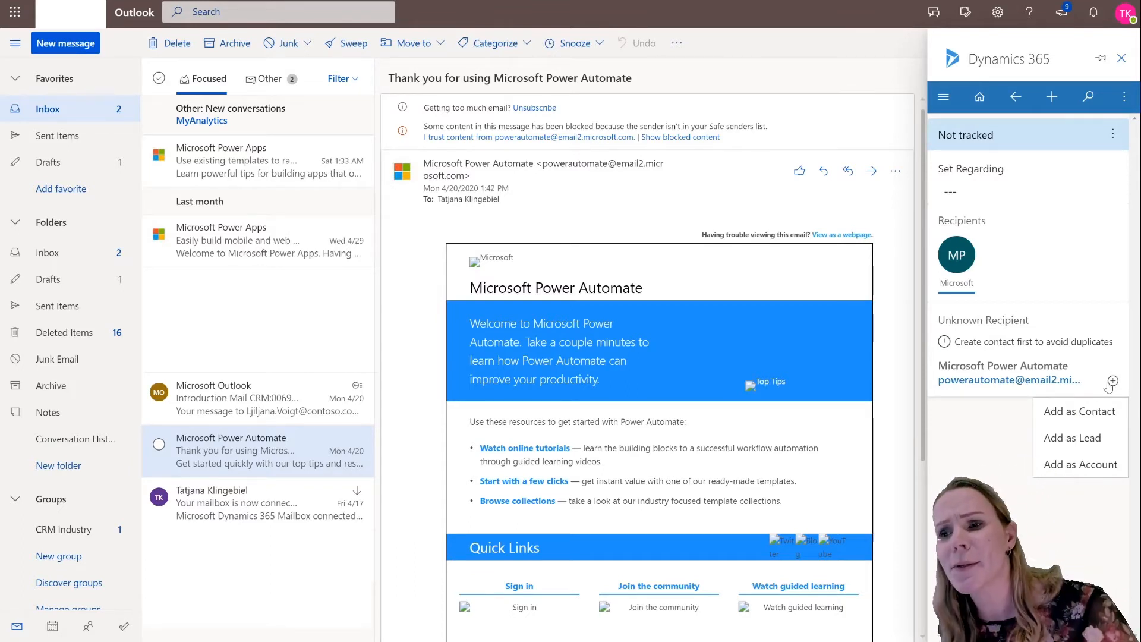
left_click(1032, 418)
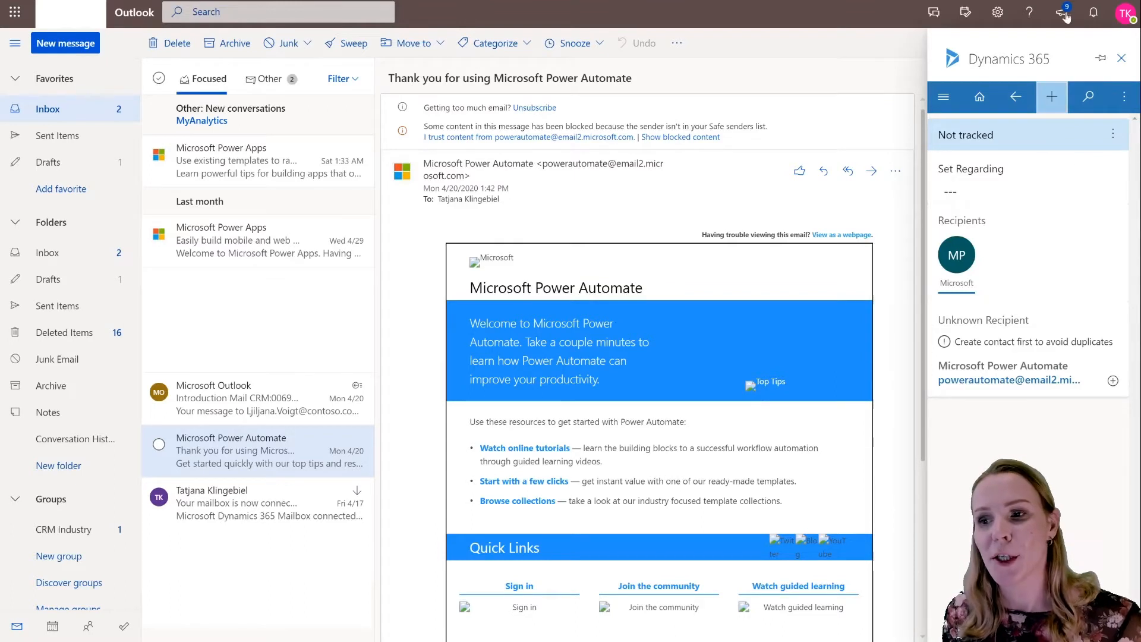
left_click(1050, 96)
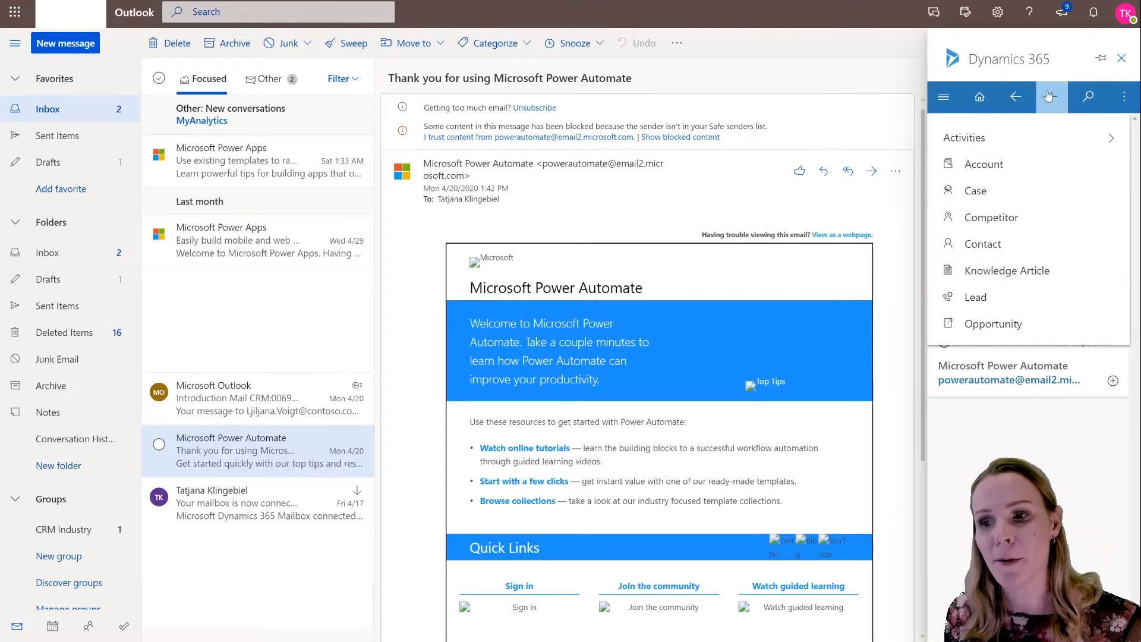
left_click(1022, 335)
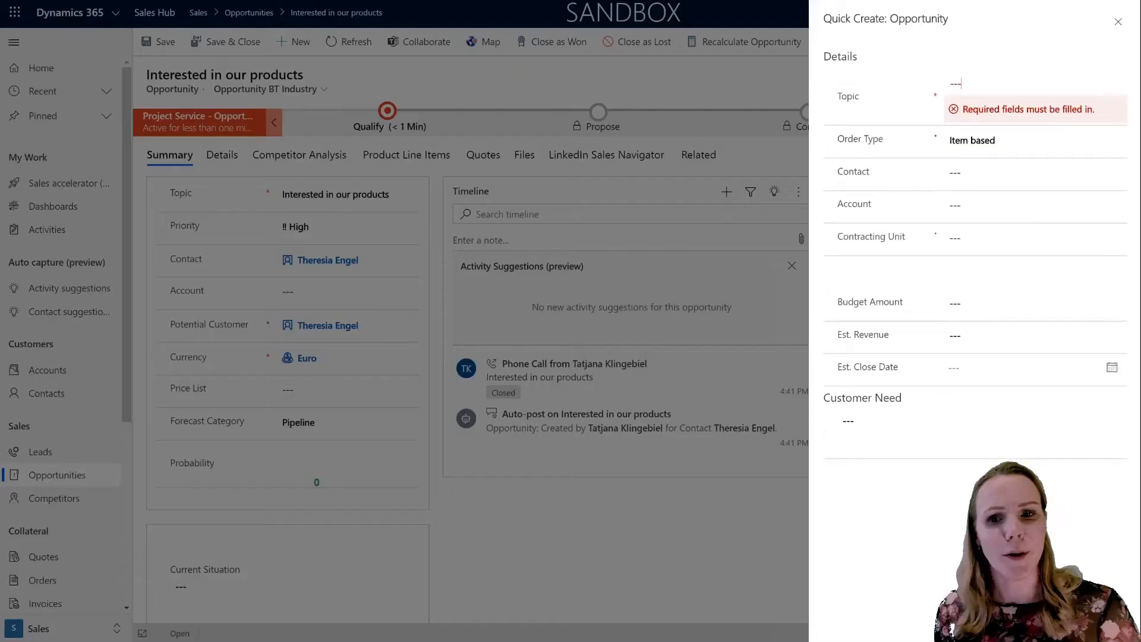
Switch back to Dynamics 365 and discard the unfilled quick-create opportunity form
left_click(1036, 84)
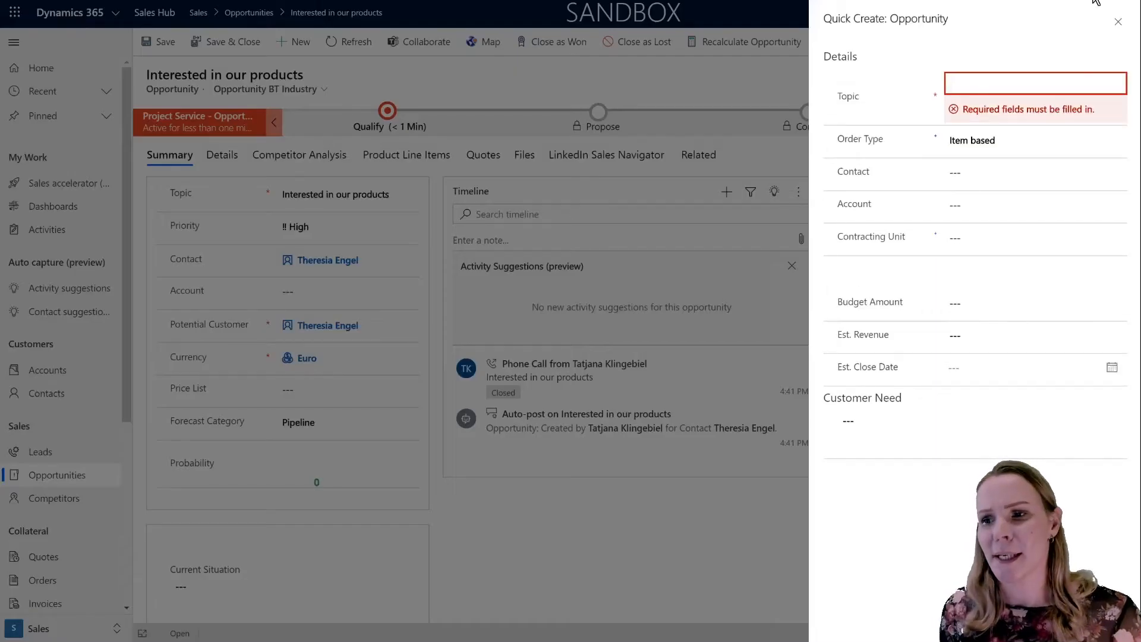
left_click(1118, 21)
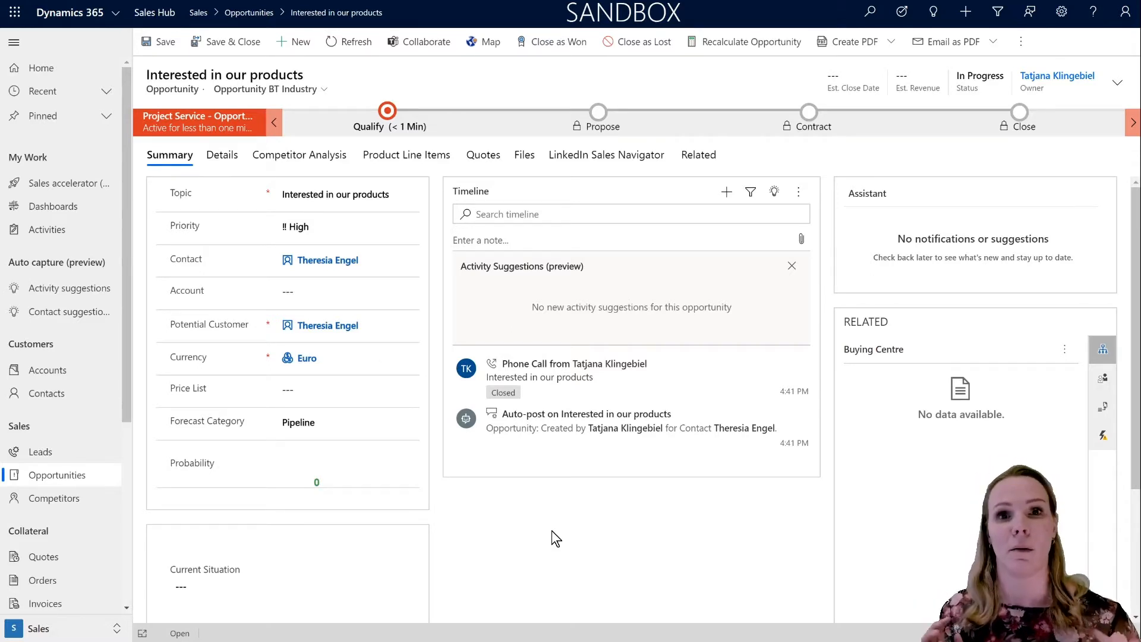
Identify Allrus Stiftung & Co. KG as the account in the opportunity's Qualify stage
left_click(384, 127)
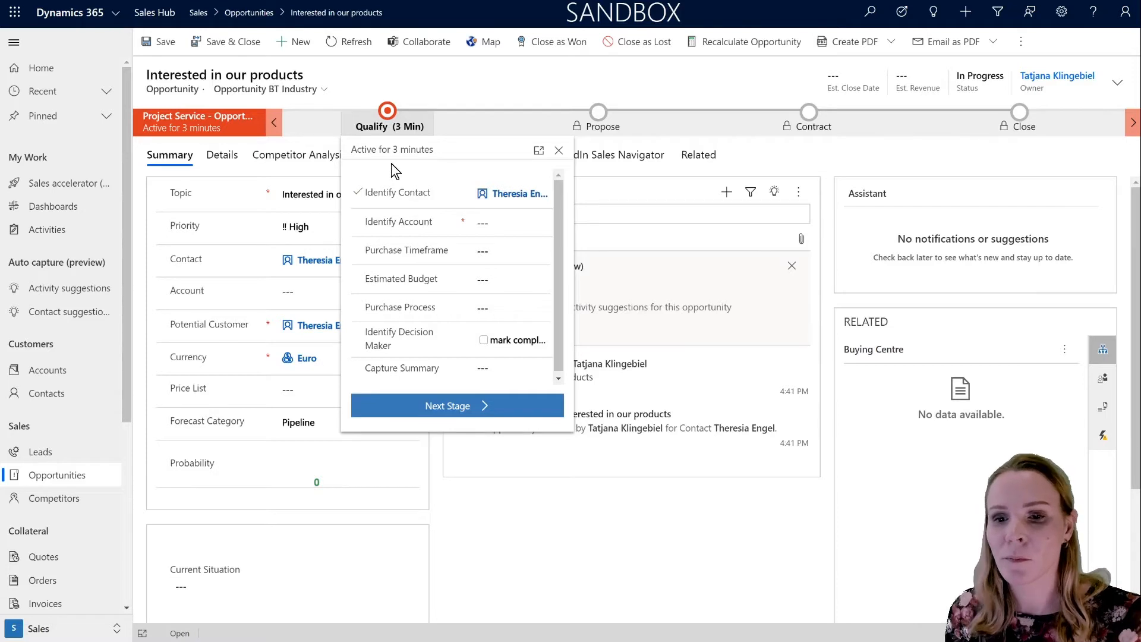
left_click(492, 224)
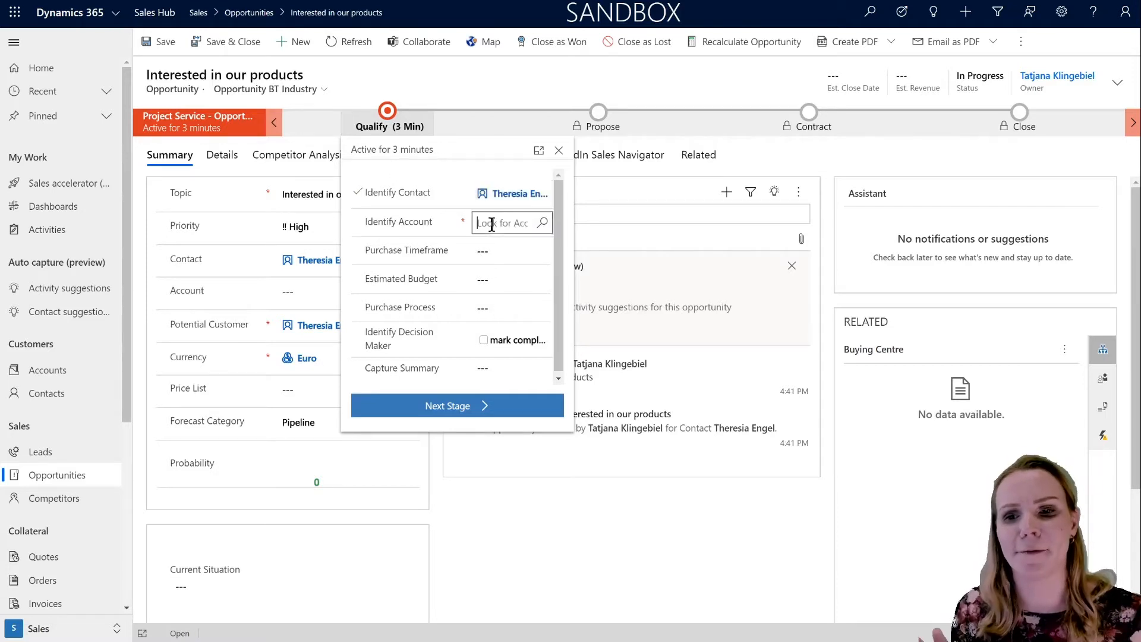
type("*")
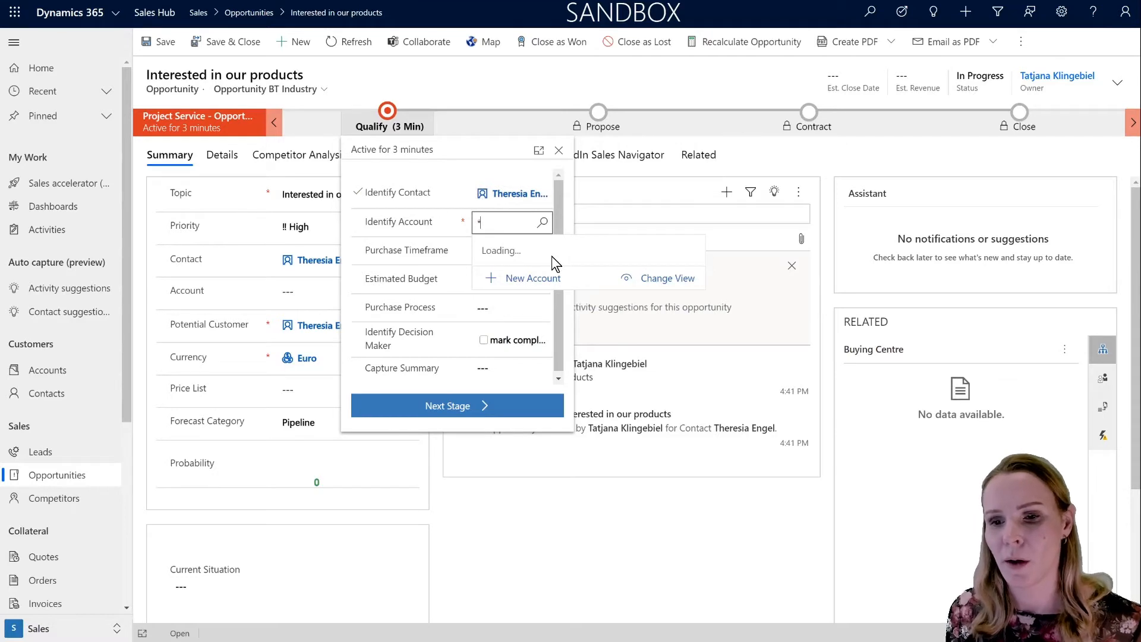
left_click(558, 282)
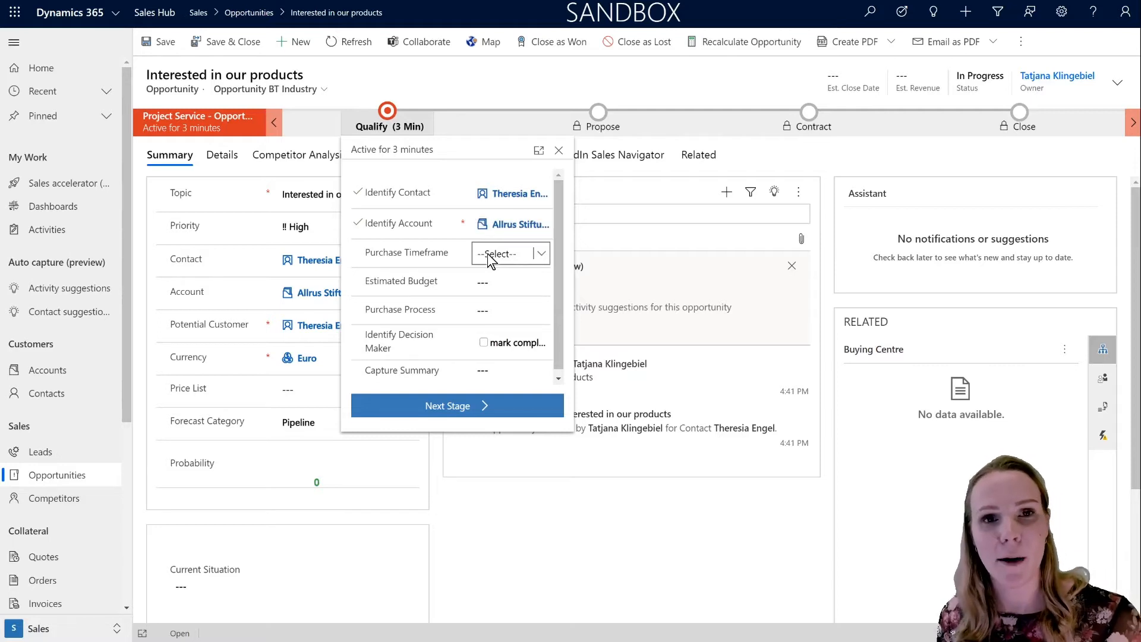
Set the Qualify stage's purchase timeframe to This Year and its estimated budget to 500000
left_click(512, 322)
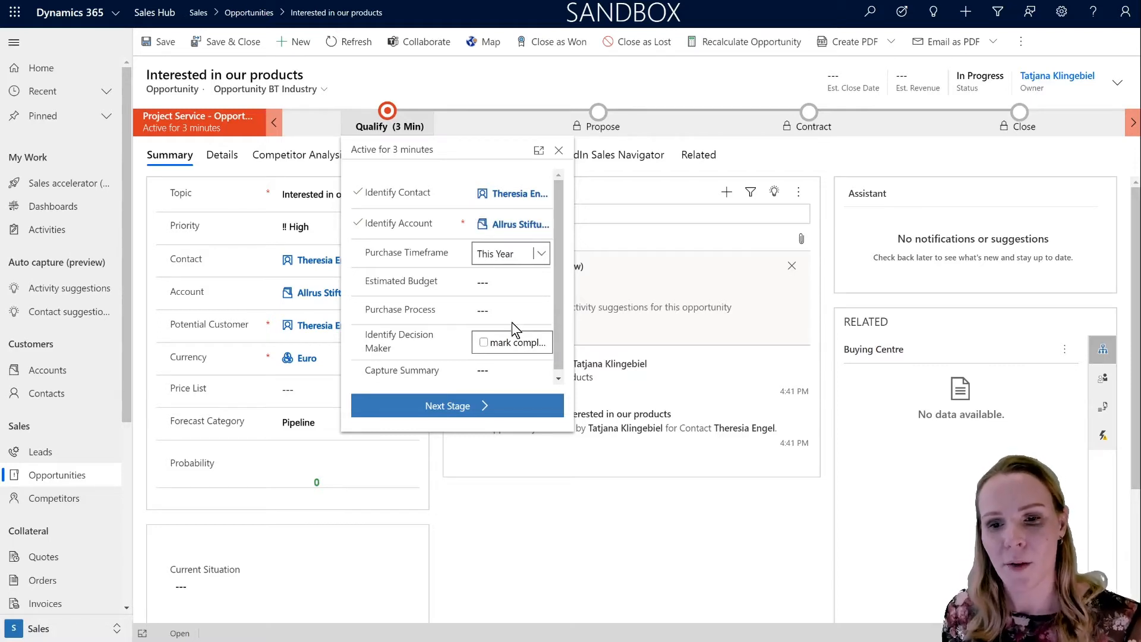
left_click(489, 286)
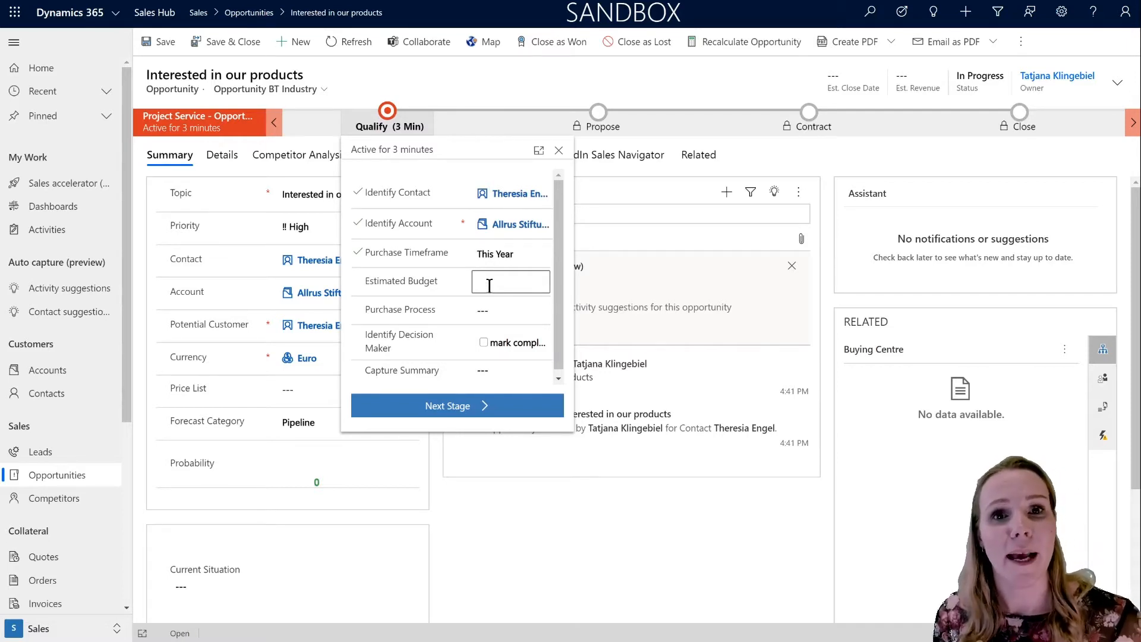
type("500000")
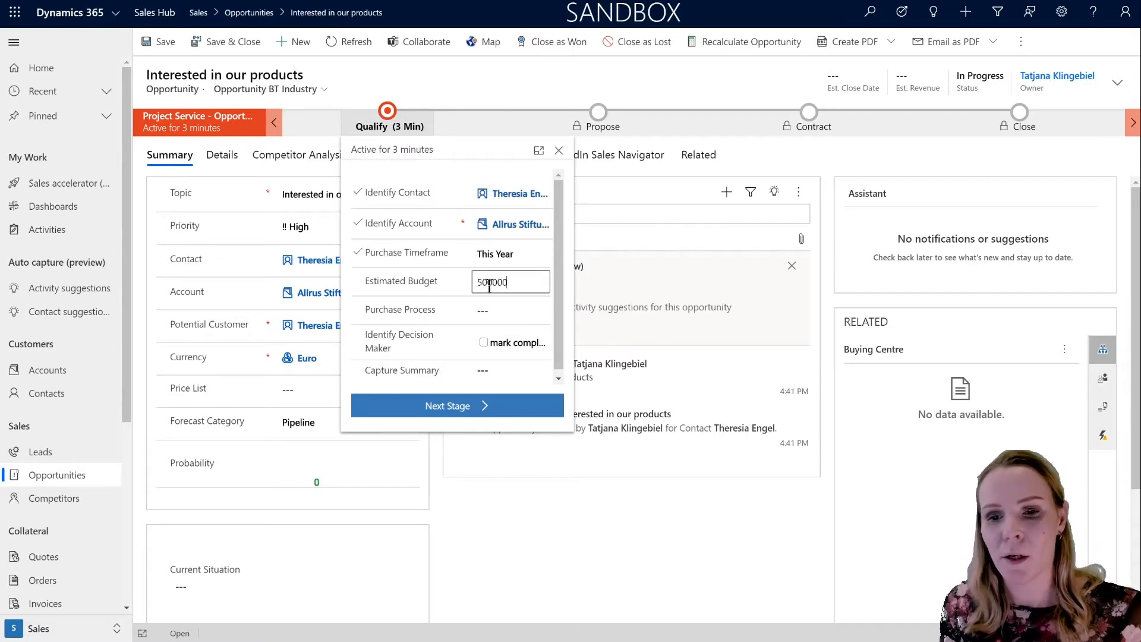
Set the Qualify stage's purchase process to Committee and mark Identify Decision Maker as completed
key("Tab")
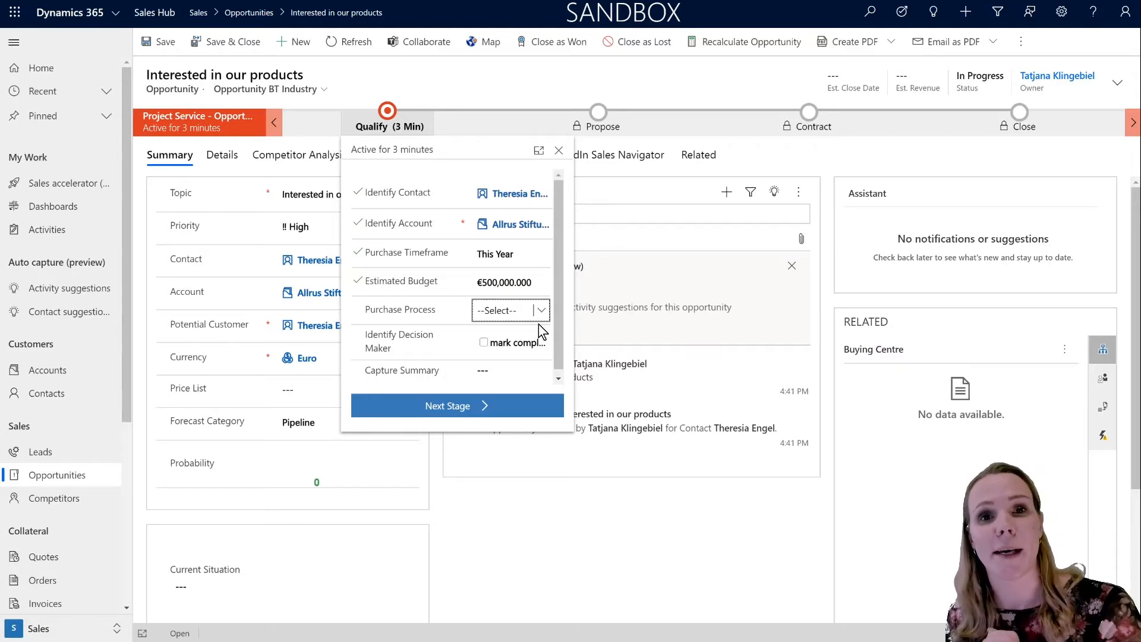
left_click(543, 356)
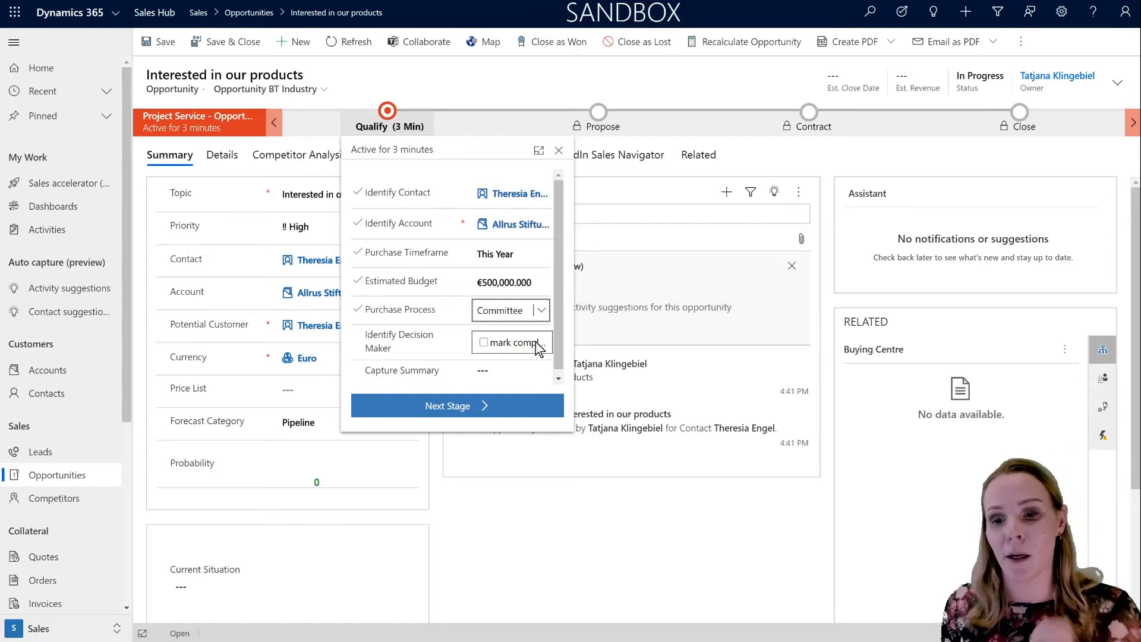
left_click(484, 344)
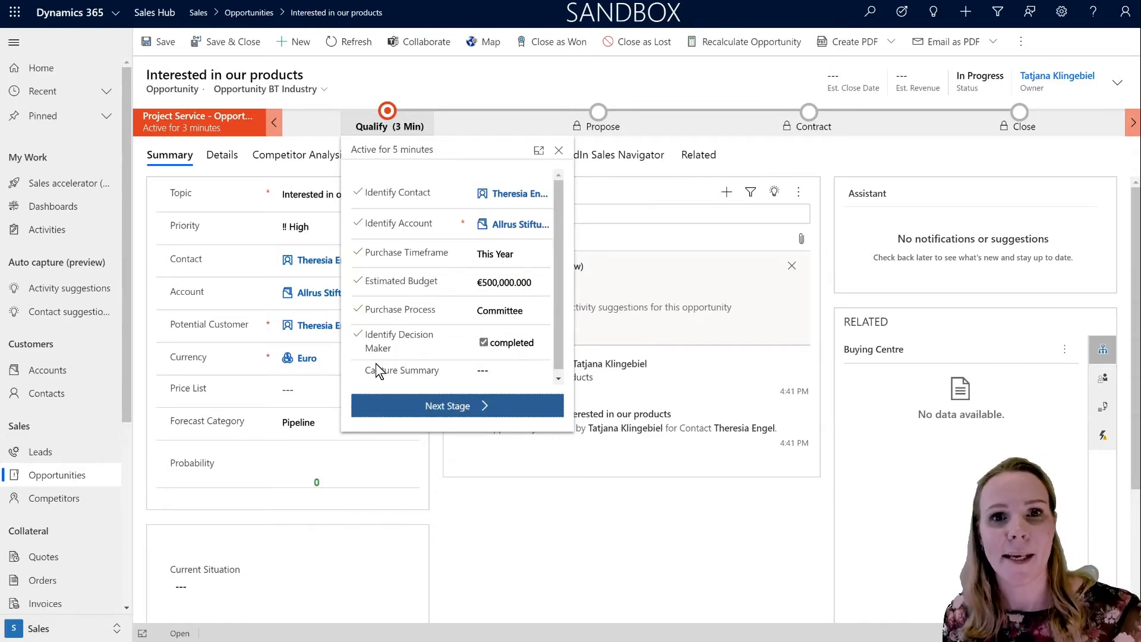
left_click(636, 520)
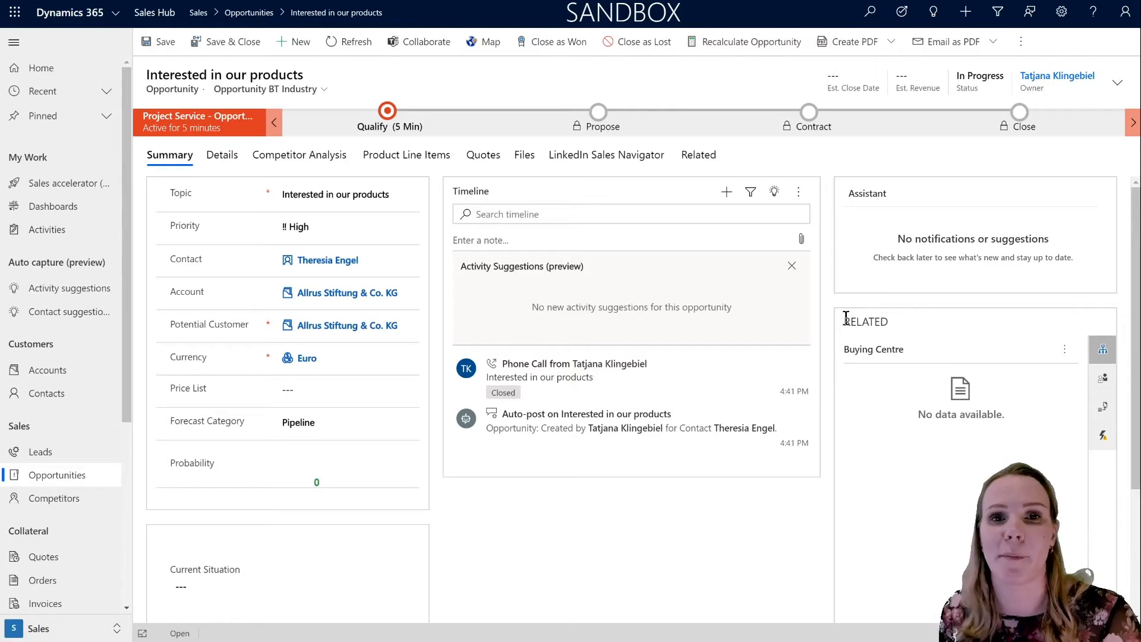
Review the opportunity's related sales team and competitors
left_click(1105, 379)
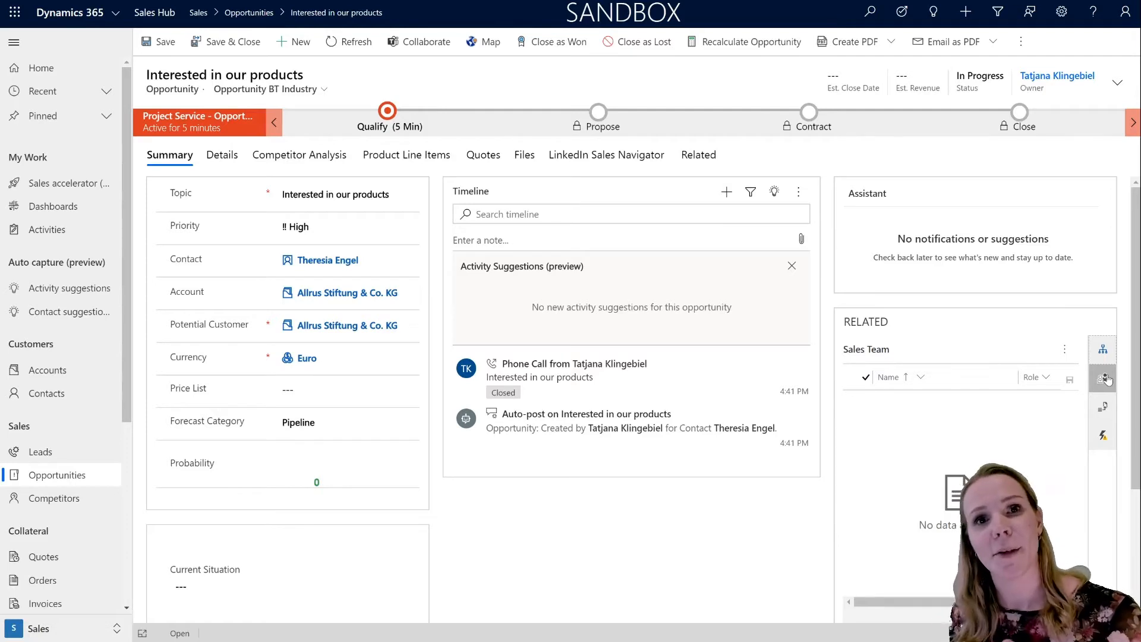
left_click(1114, 438)
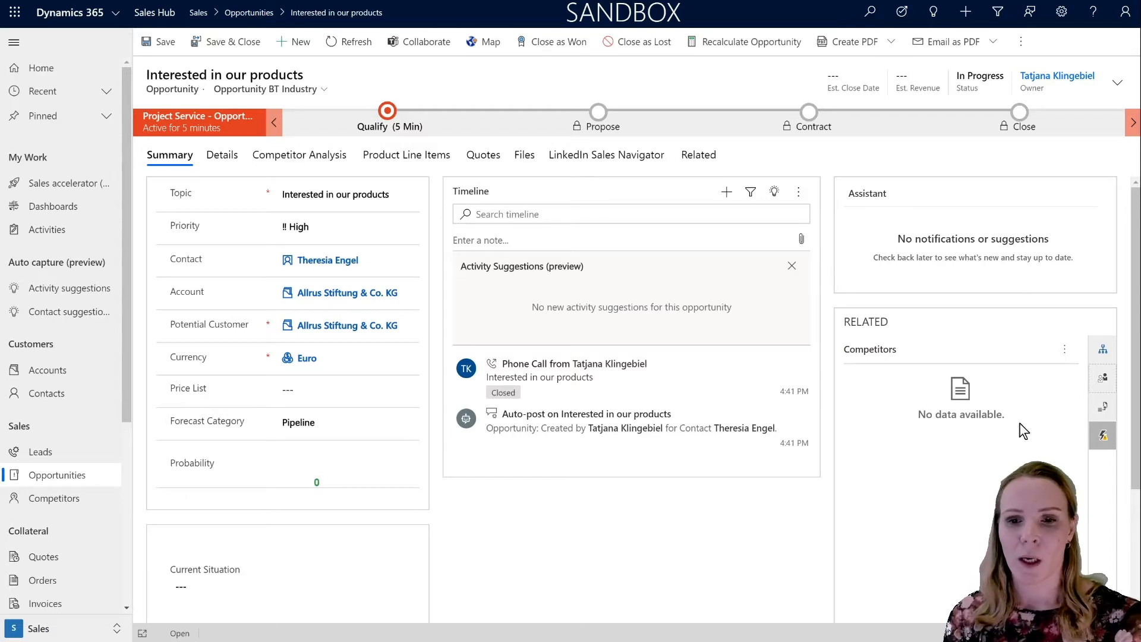
Assign the Machinery DE price list to the opportunity's product line items and set revenue to System Calculated
left_click(378, 157)
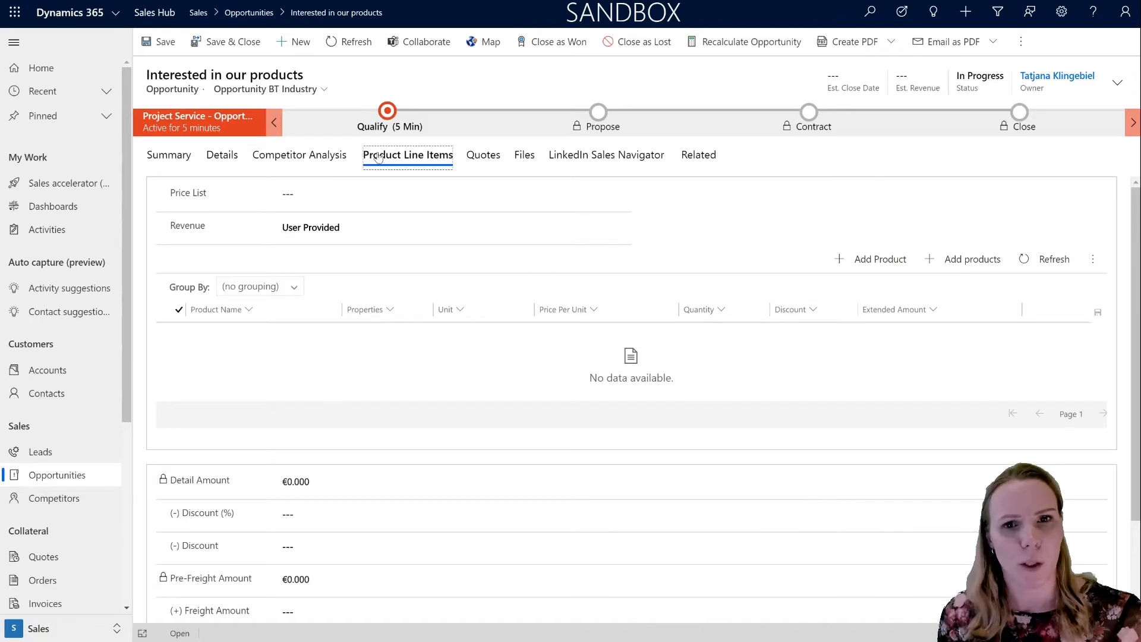
left_click(357, 190)
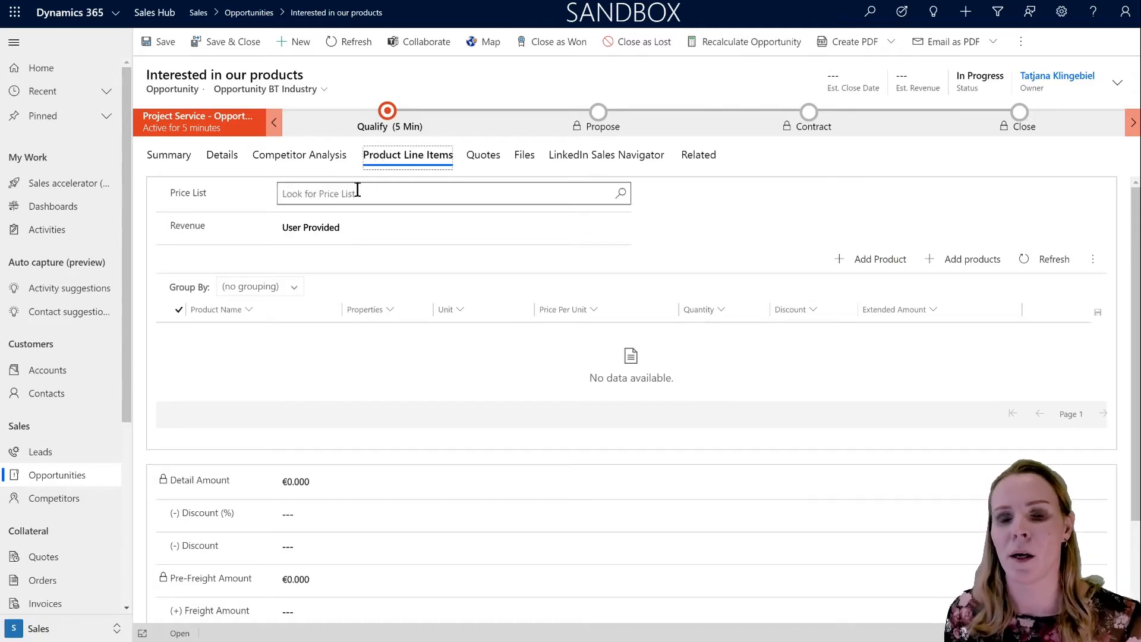
left_click(357, 191)
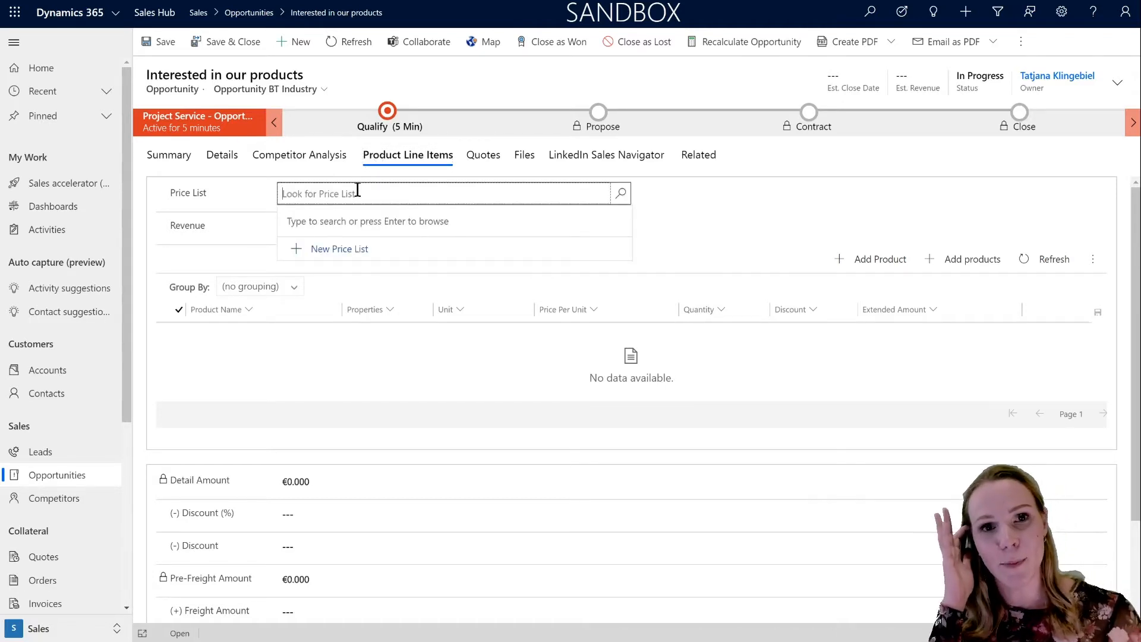
type("*")
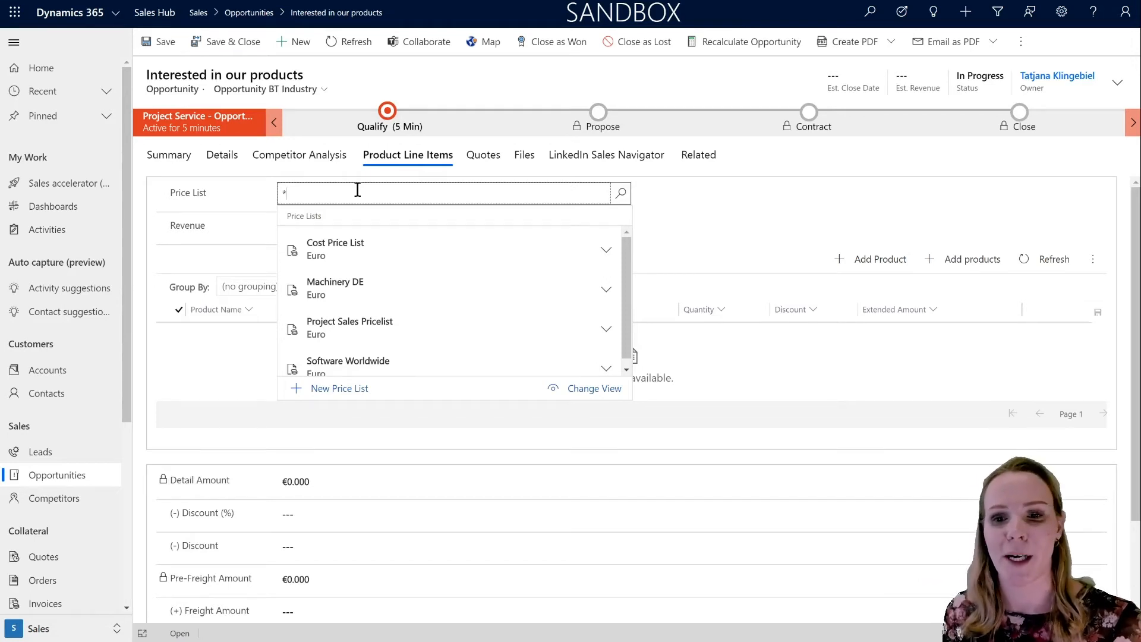
left_click(378, 284)
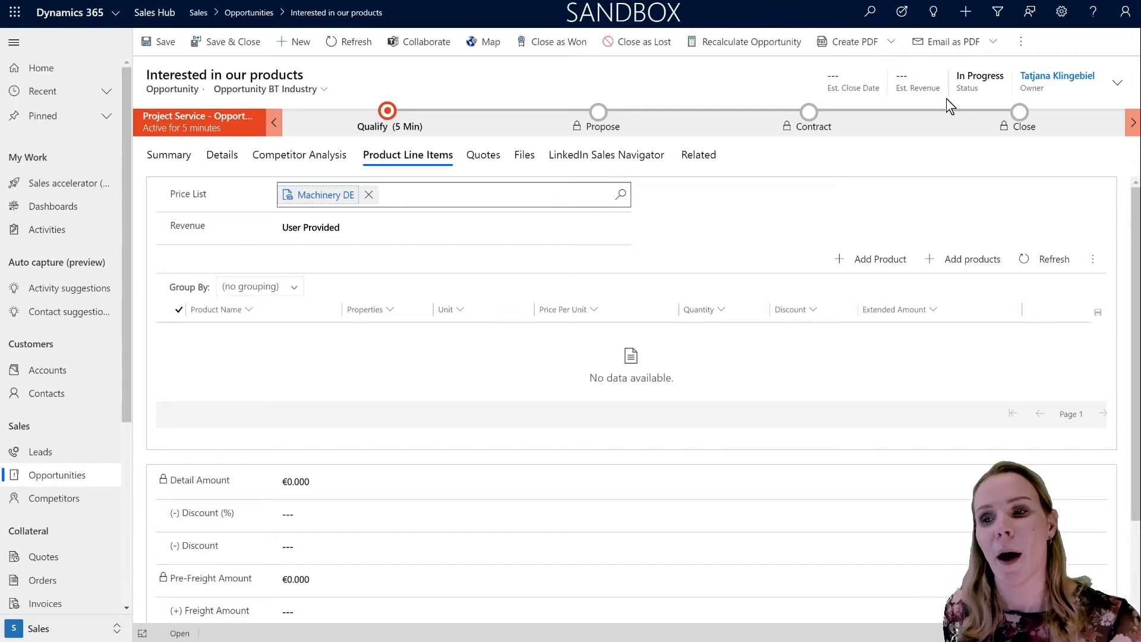
left_click(354, 230)
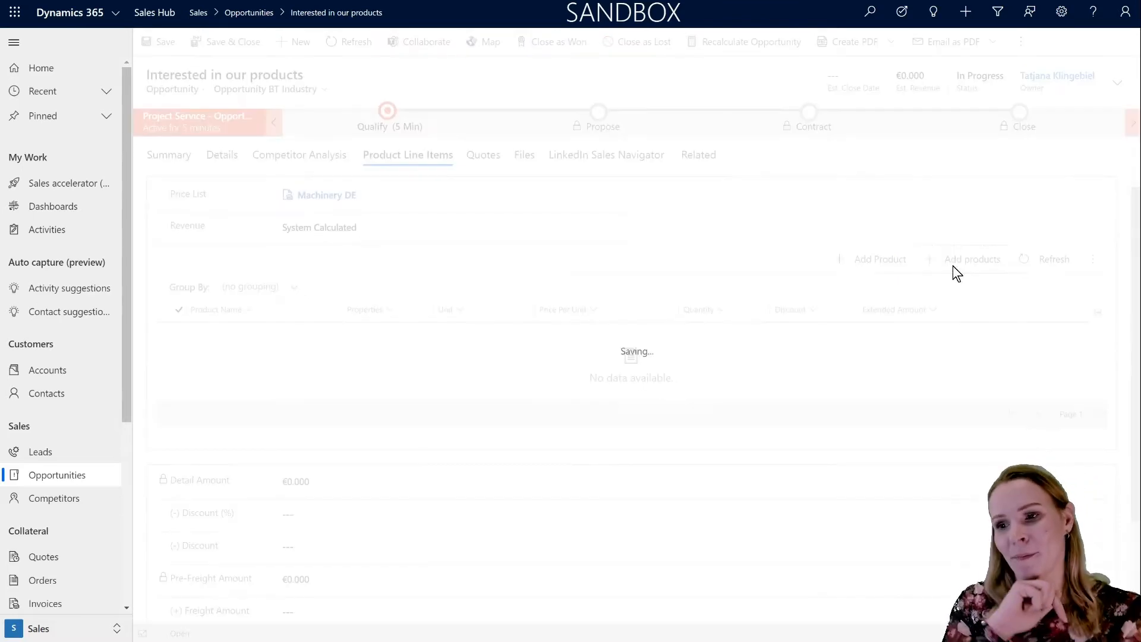
Add five Drilling Machine M01 and one Milling Machine MI87 to the opportunity's product line items together
left_click(954, 271)
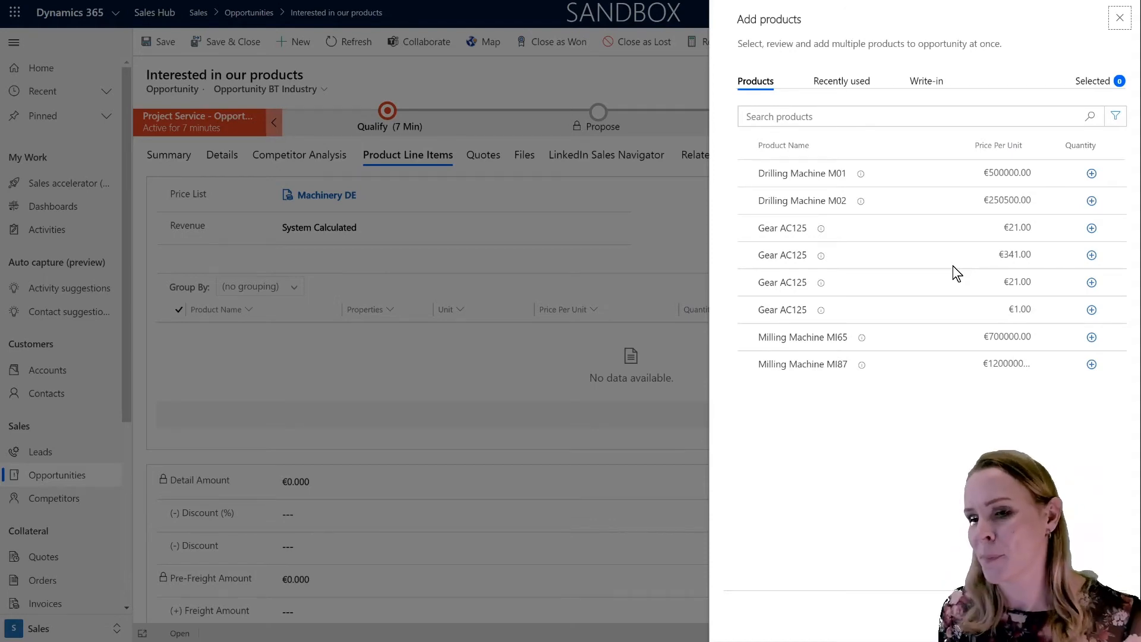
left_click(1092, 174)
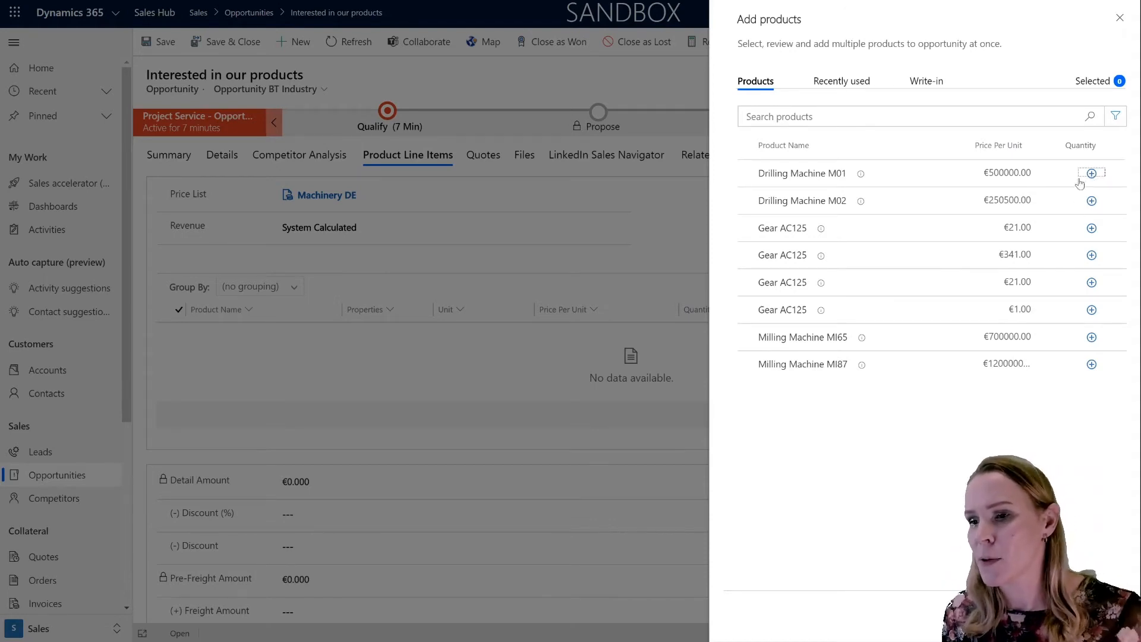
type("5.00000")
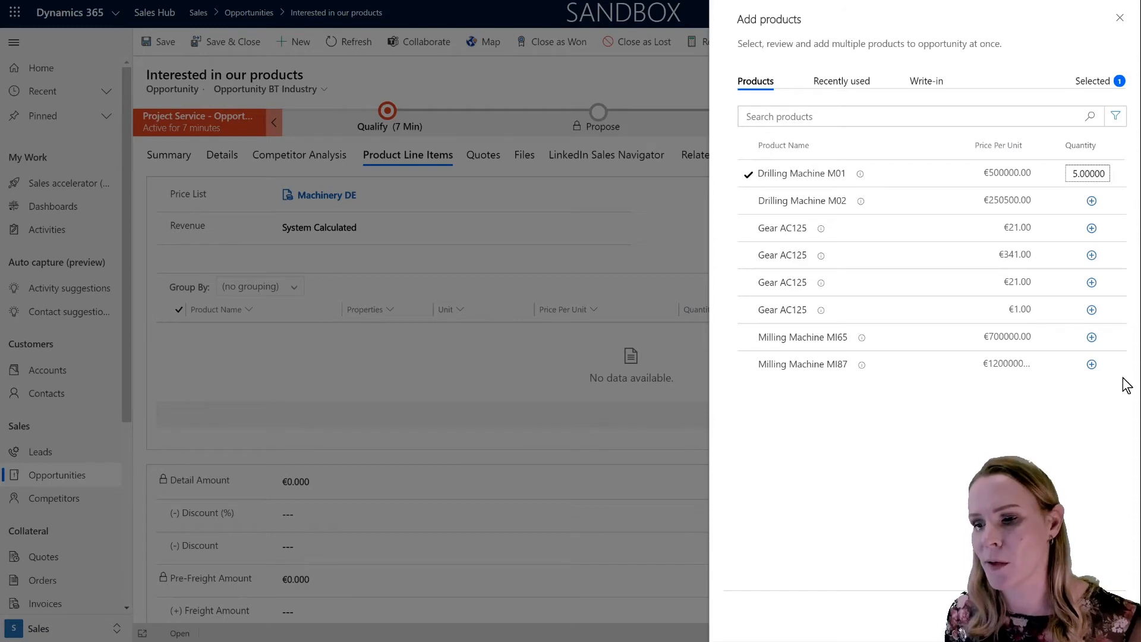
left_click(1091, 364)
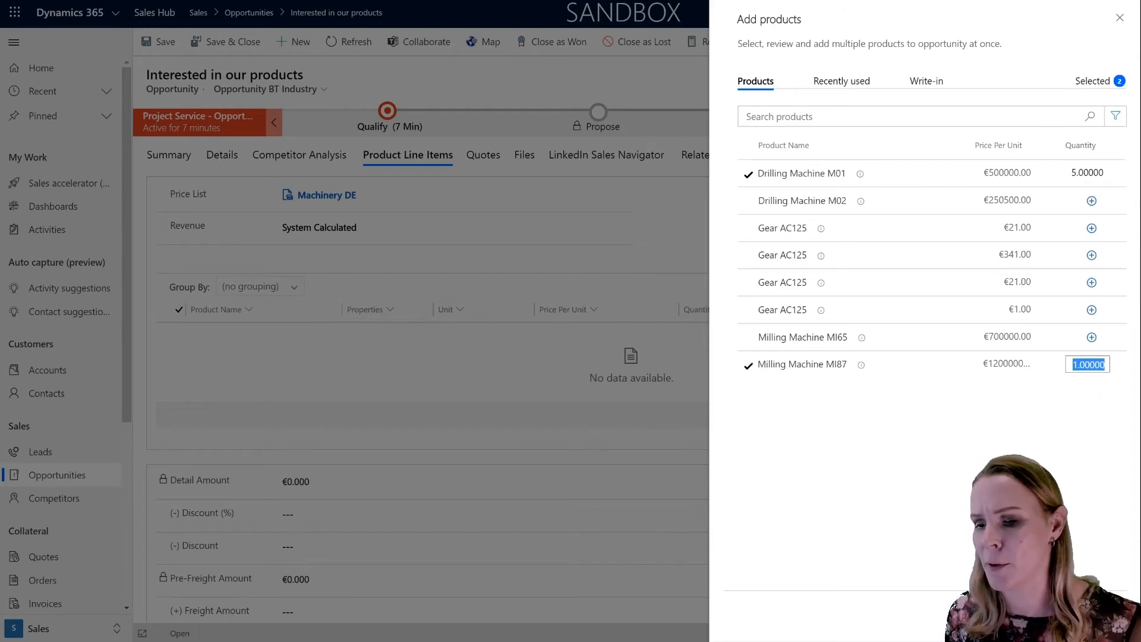
left_click(1026, 616)
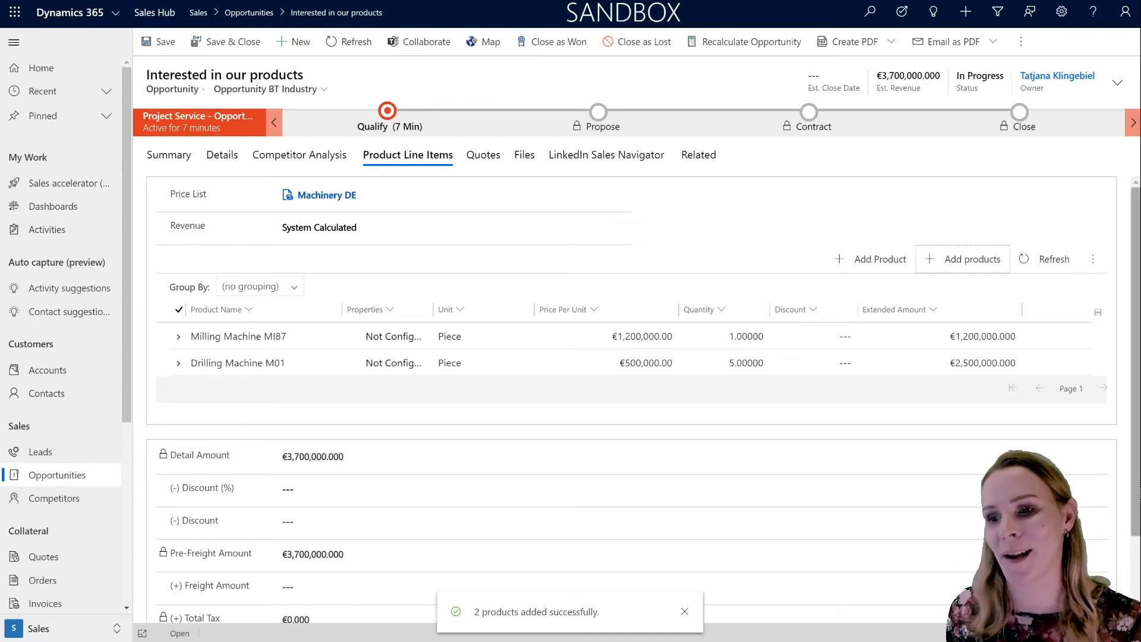
Open a new opportunity line and compare the existing and write-in product options
left_click(858, 264)
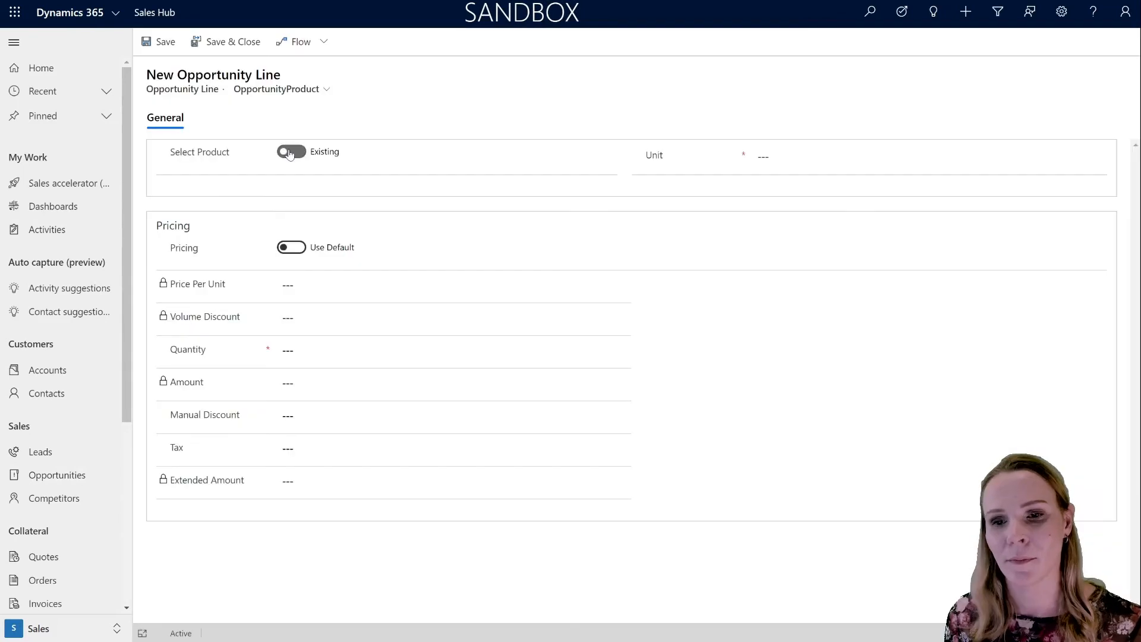
left_click(289, 152)
left_click(287, 151)
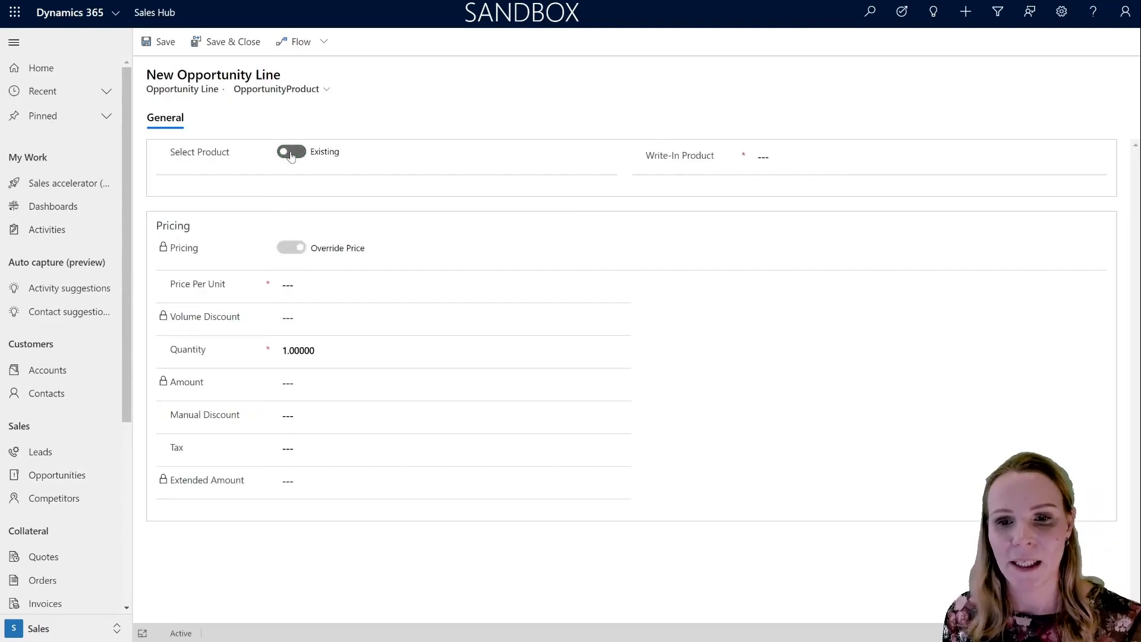
left_click(291, 152)
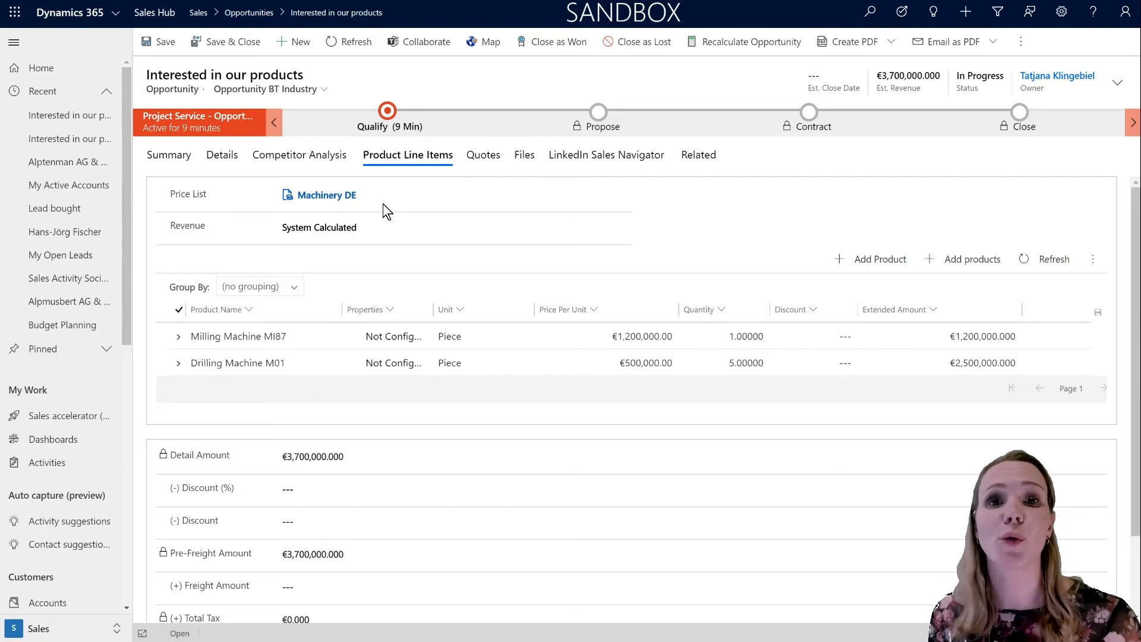
Add the suggested accessory Gear AC125 in the Ten-Pack unit for the Drilling Machine M01 line
left_click(173, 365)
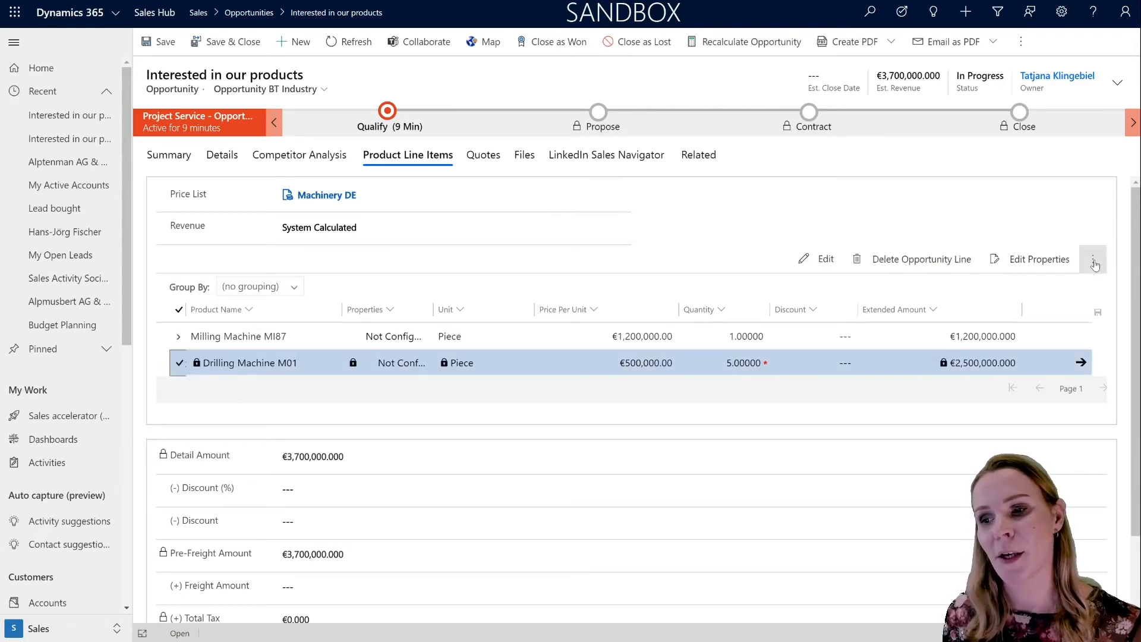
left_click(1094, 262)
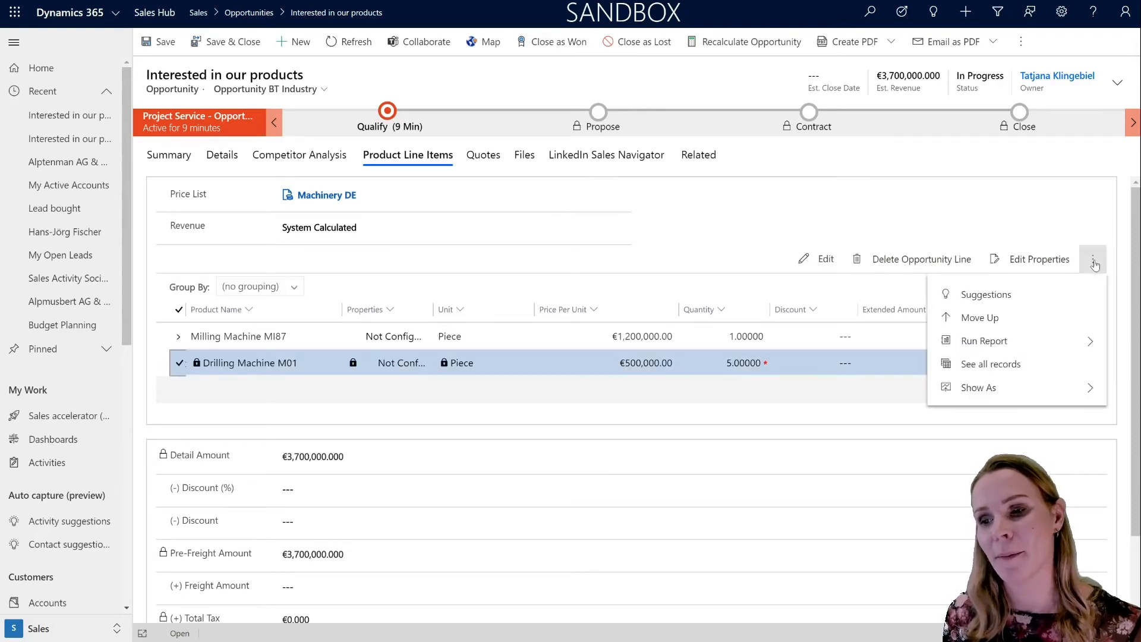
left_click(1042, 298)
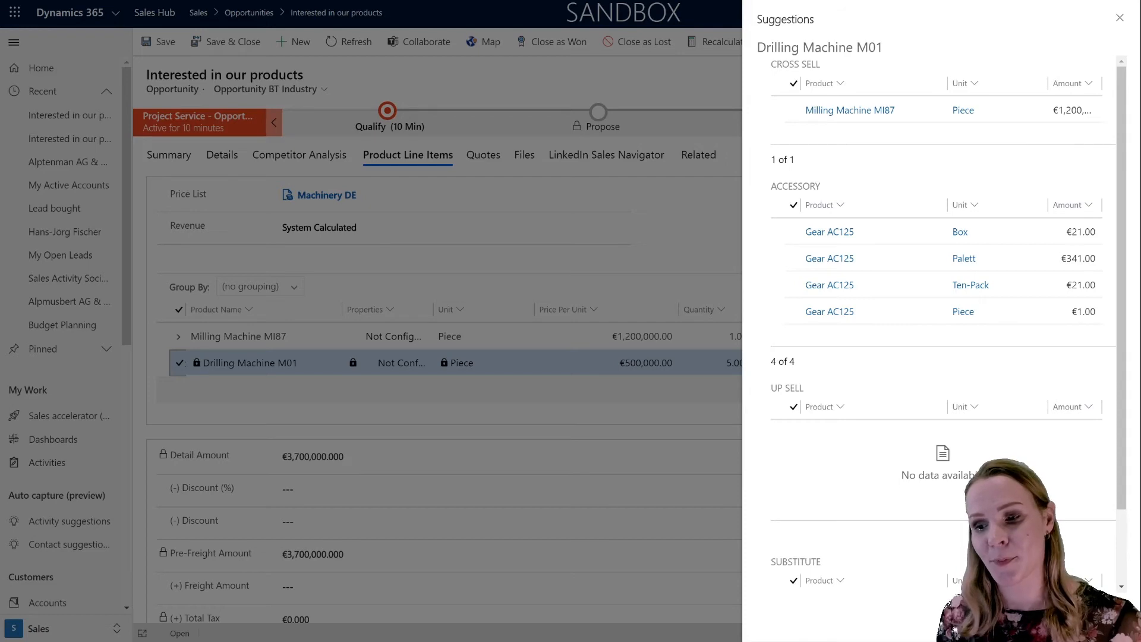
left_click(792, 295)
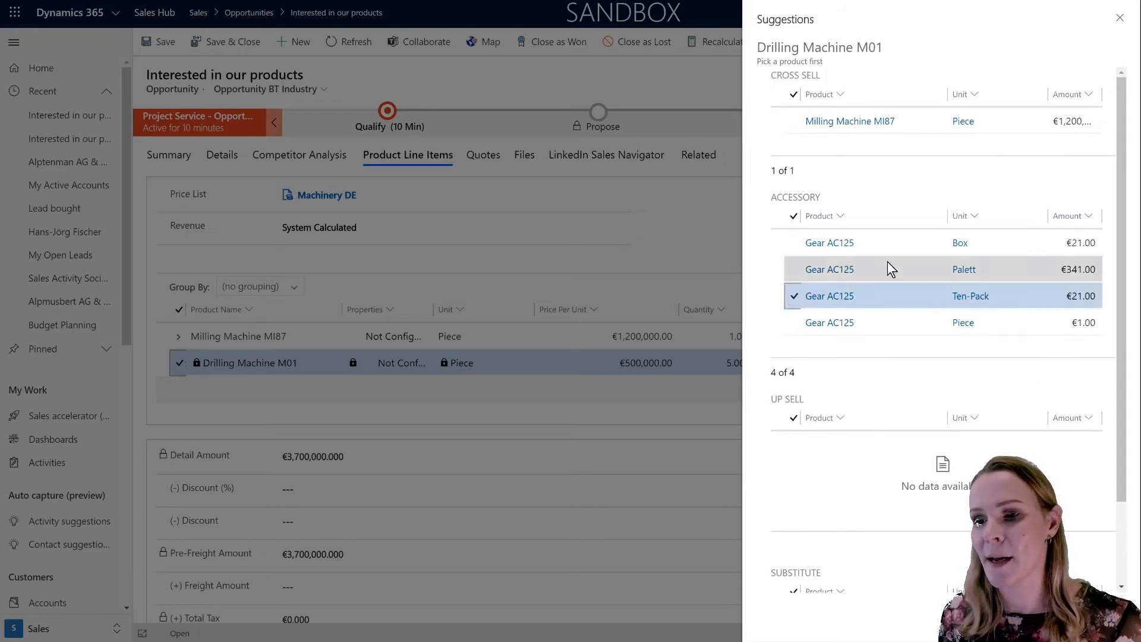
left_click(792, 296)
left_click(792, 296)
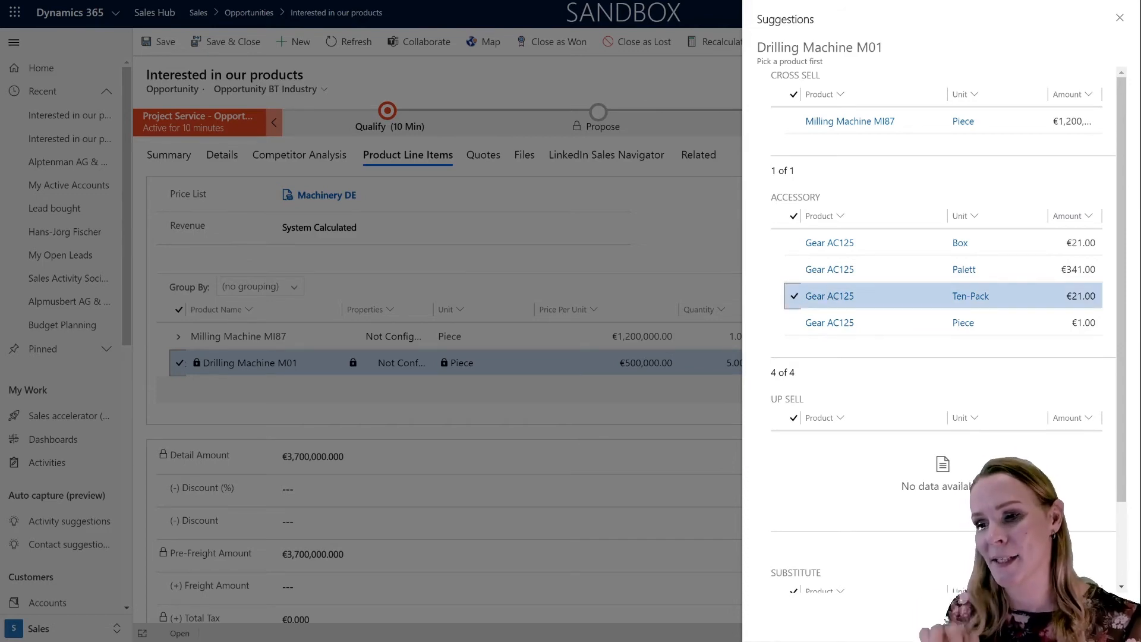
left_click(650, 527)
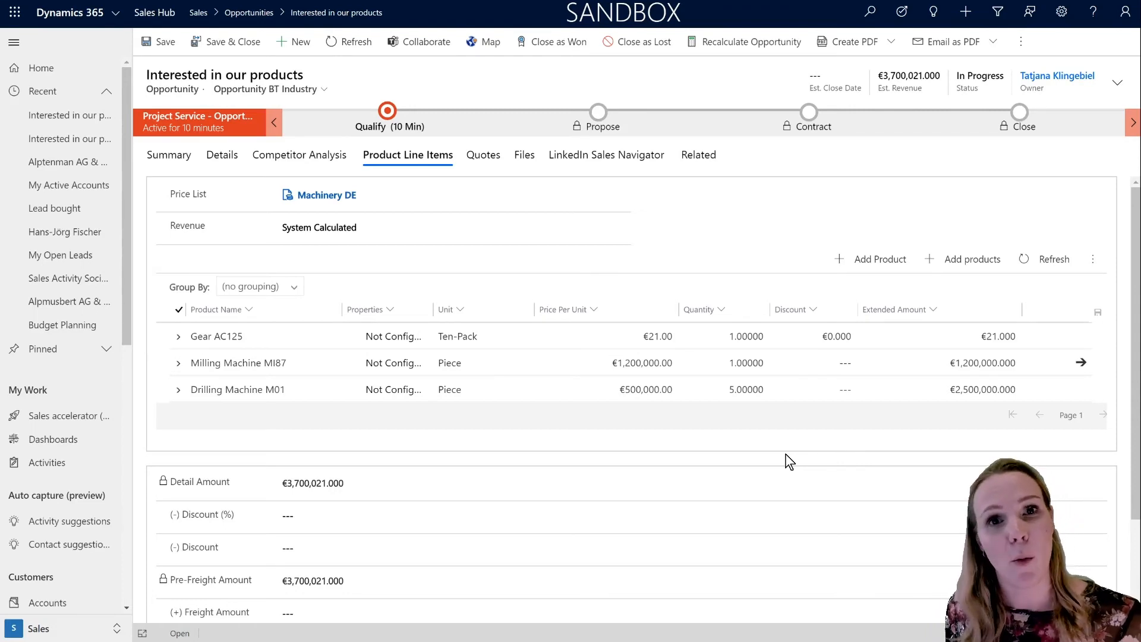
Create a new quote from the opportunity and set its Gear AC125 Ten-Pack quantity to 2
left_click(478, 161)
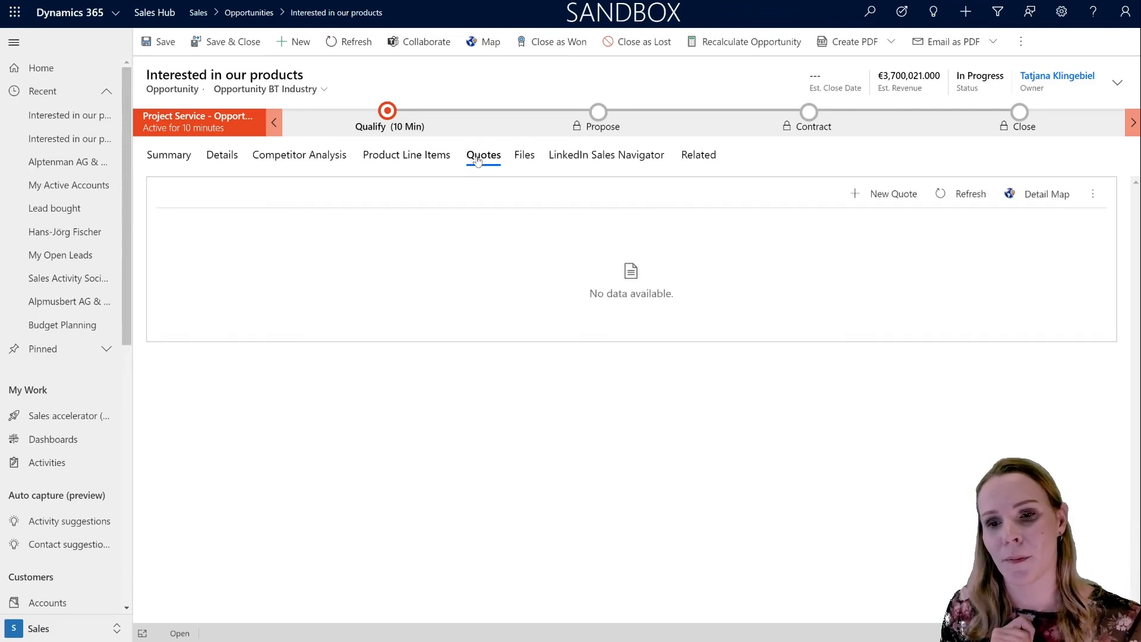
left_click(872, 202)
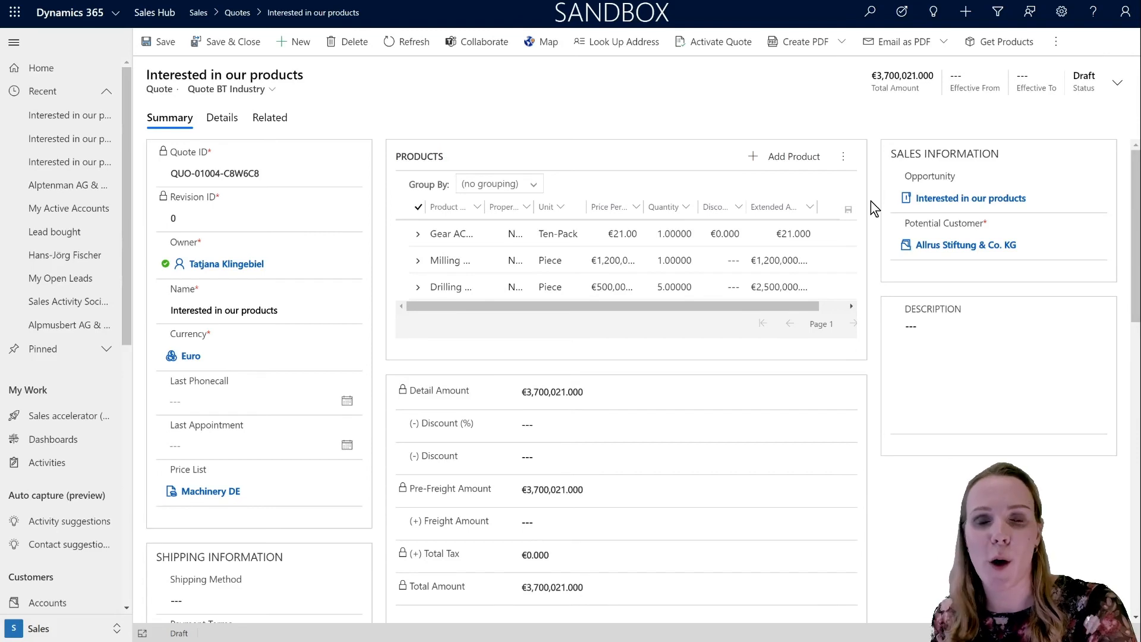
left_click(674, 233)
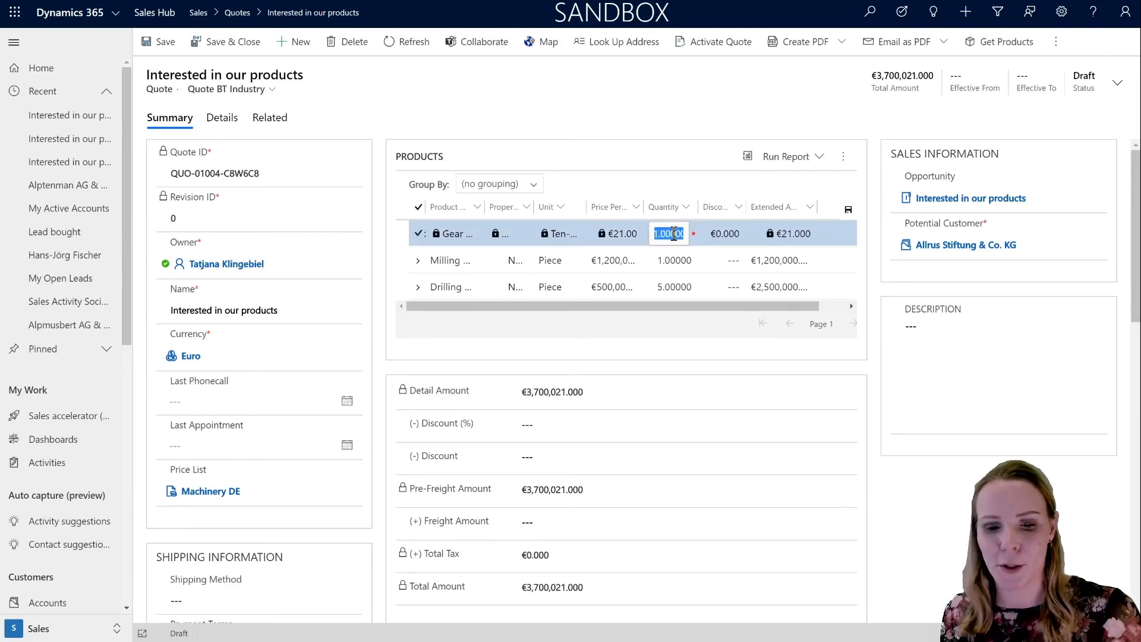
key("Home")
key("Delete")
type("2")
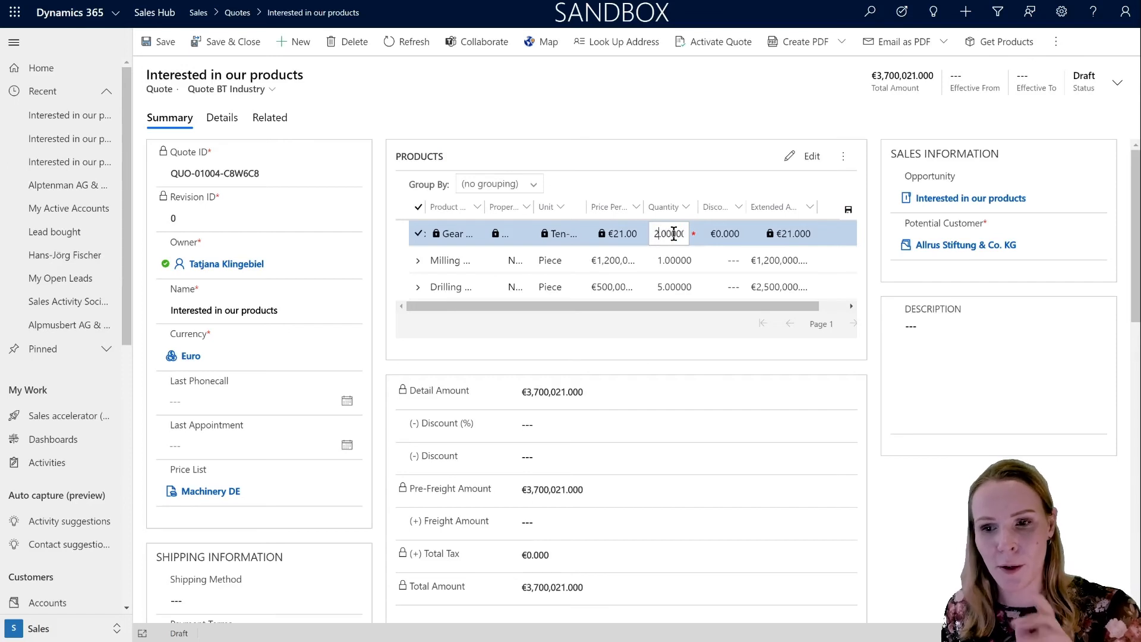
left_click(671, 274)
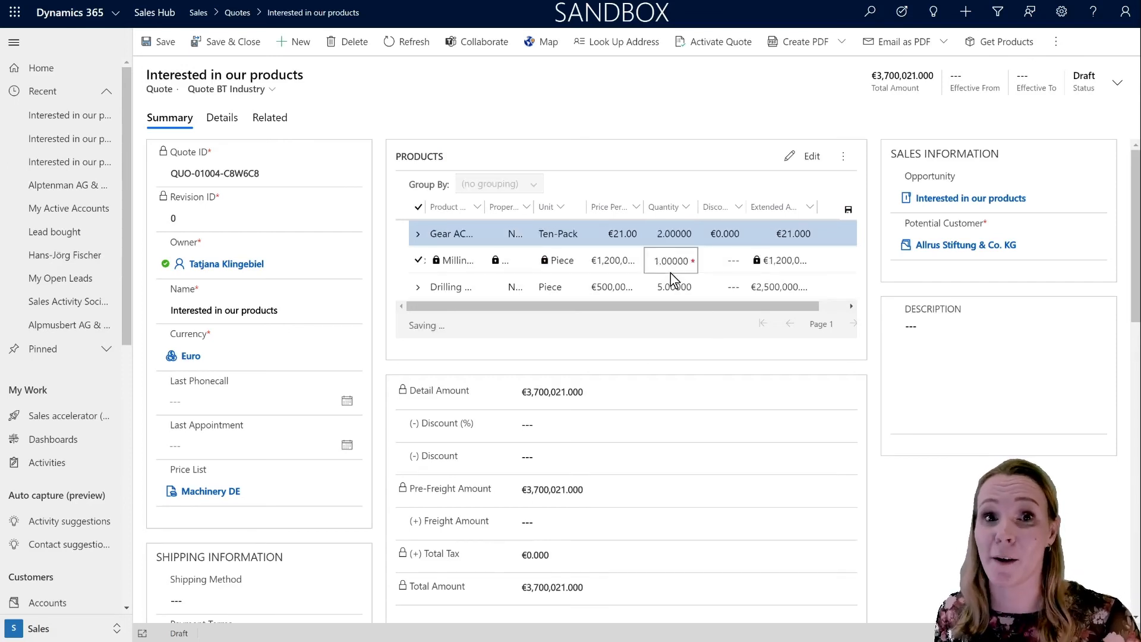
key("Escape")
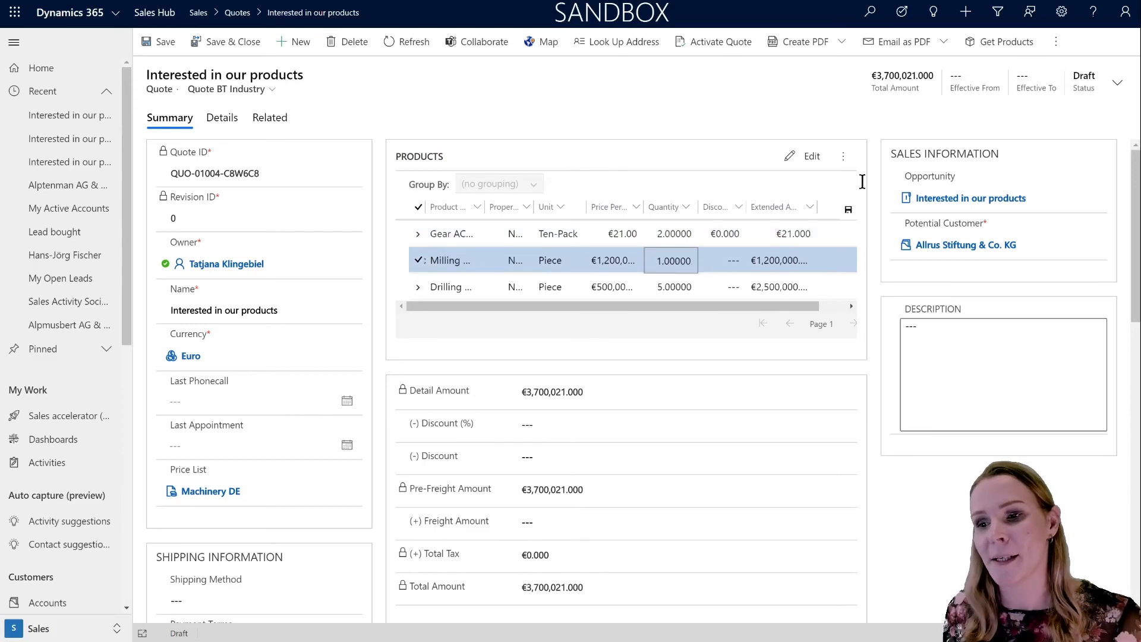
left_click(899, 185)
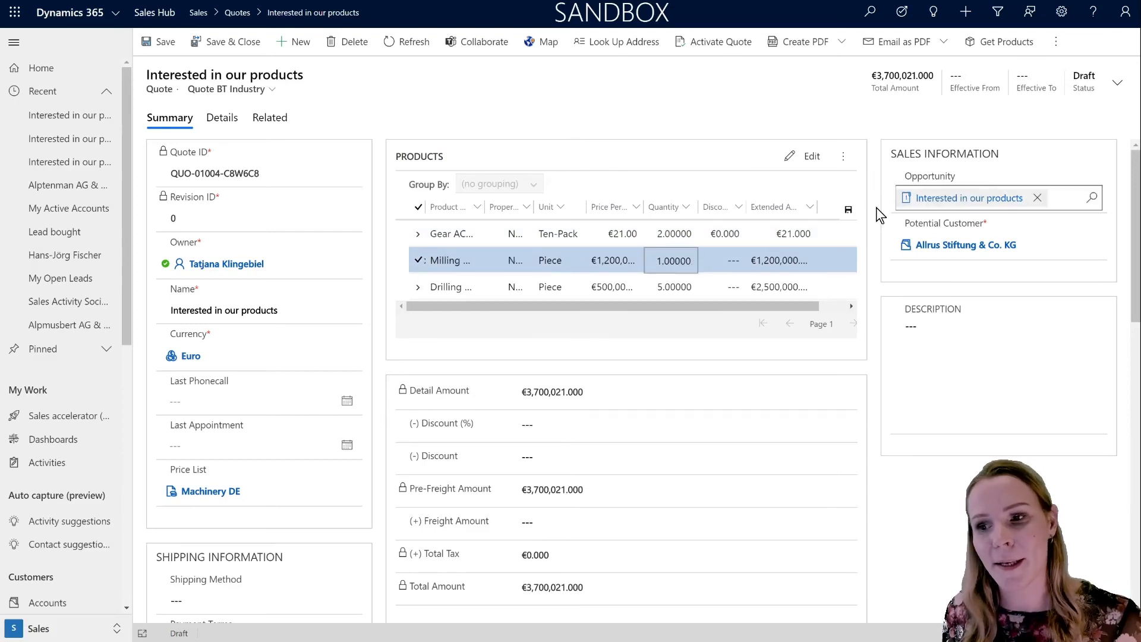